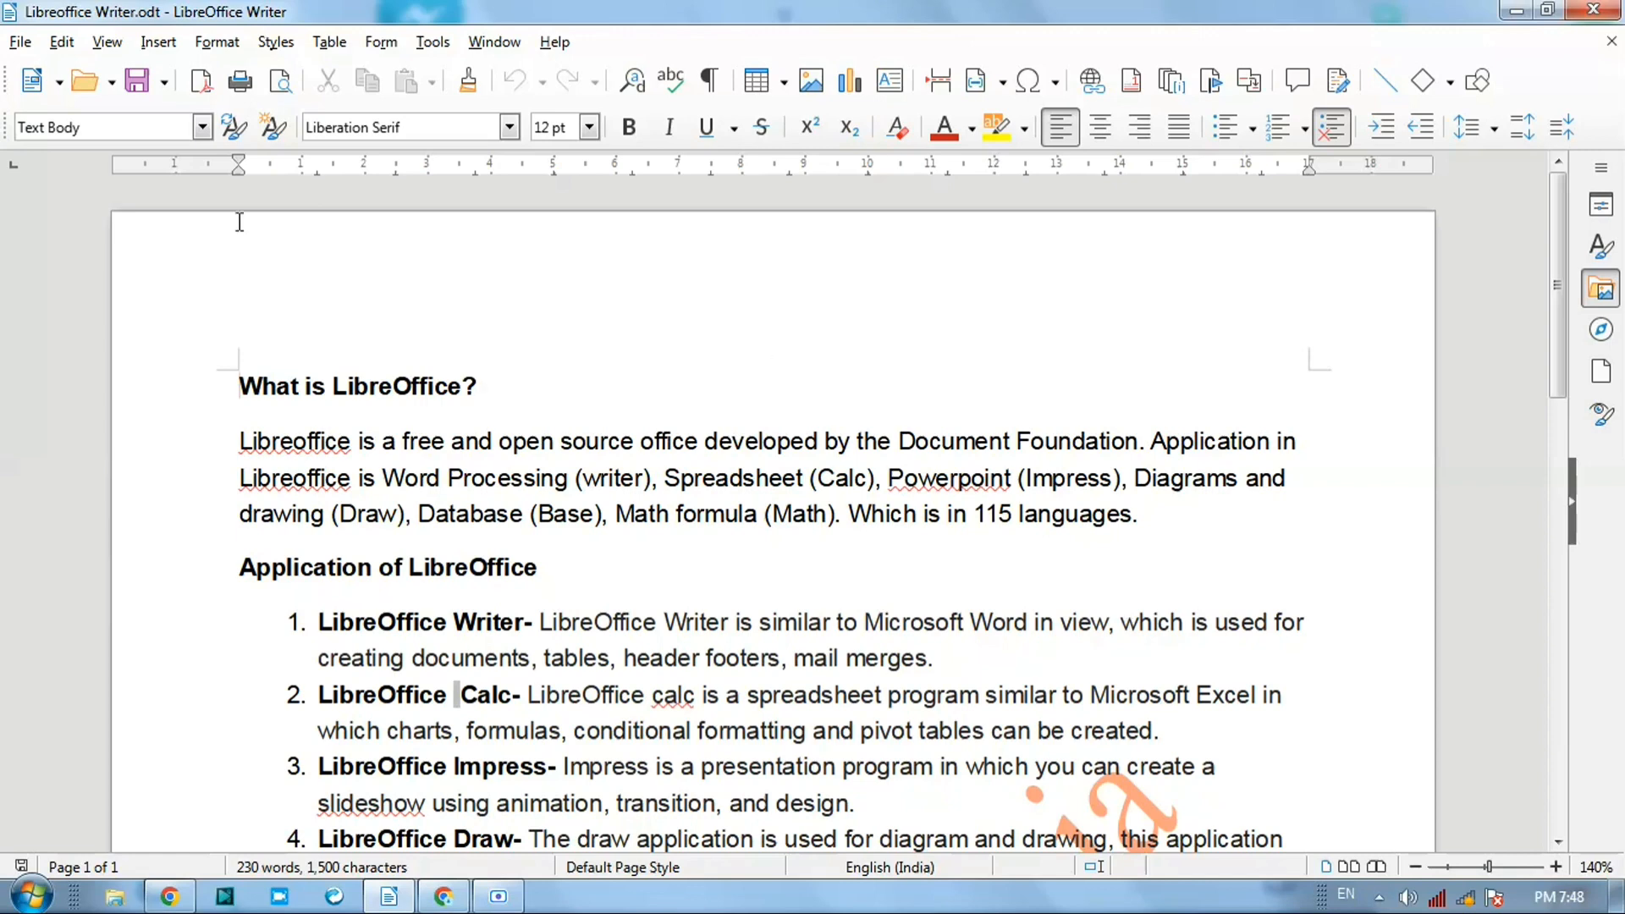
Step: Open Find and Replace, collapse its other options and move the dialog clear of the document text
{"action": "left_click", "coordinate": [61, 41]}
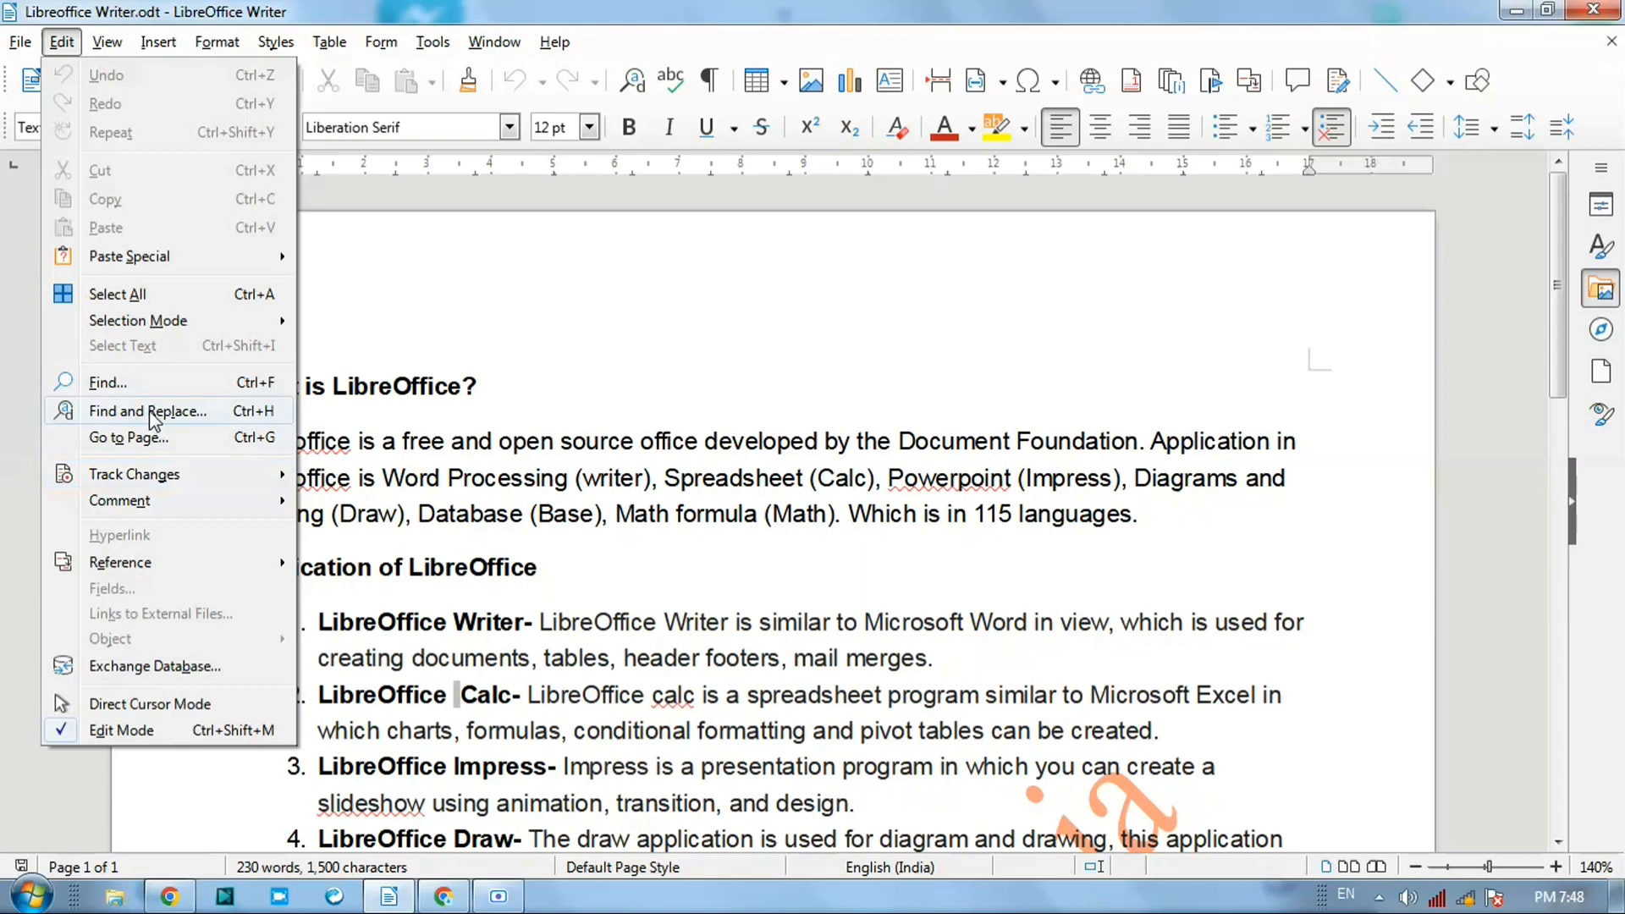
{"action": "left_click", "coordinate": [256, 413]}
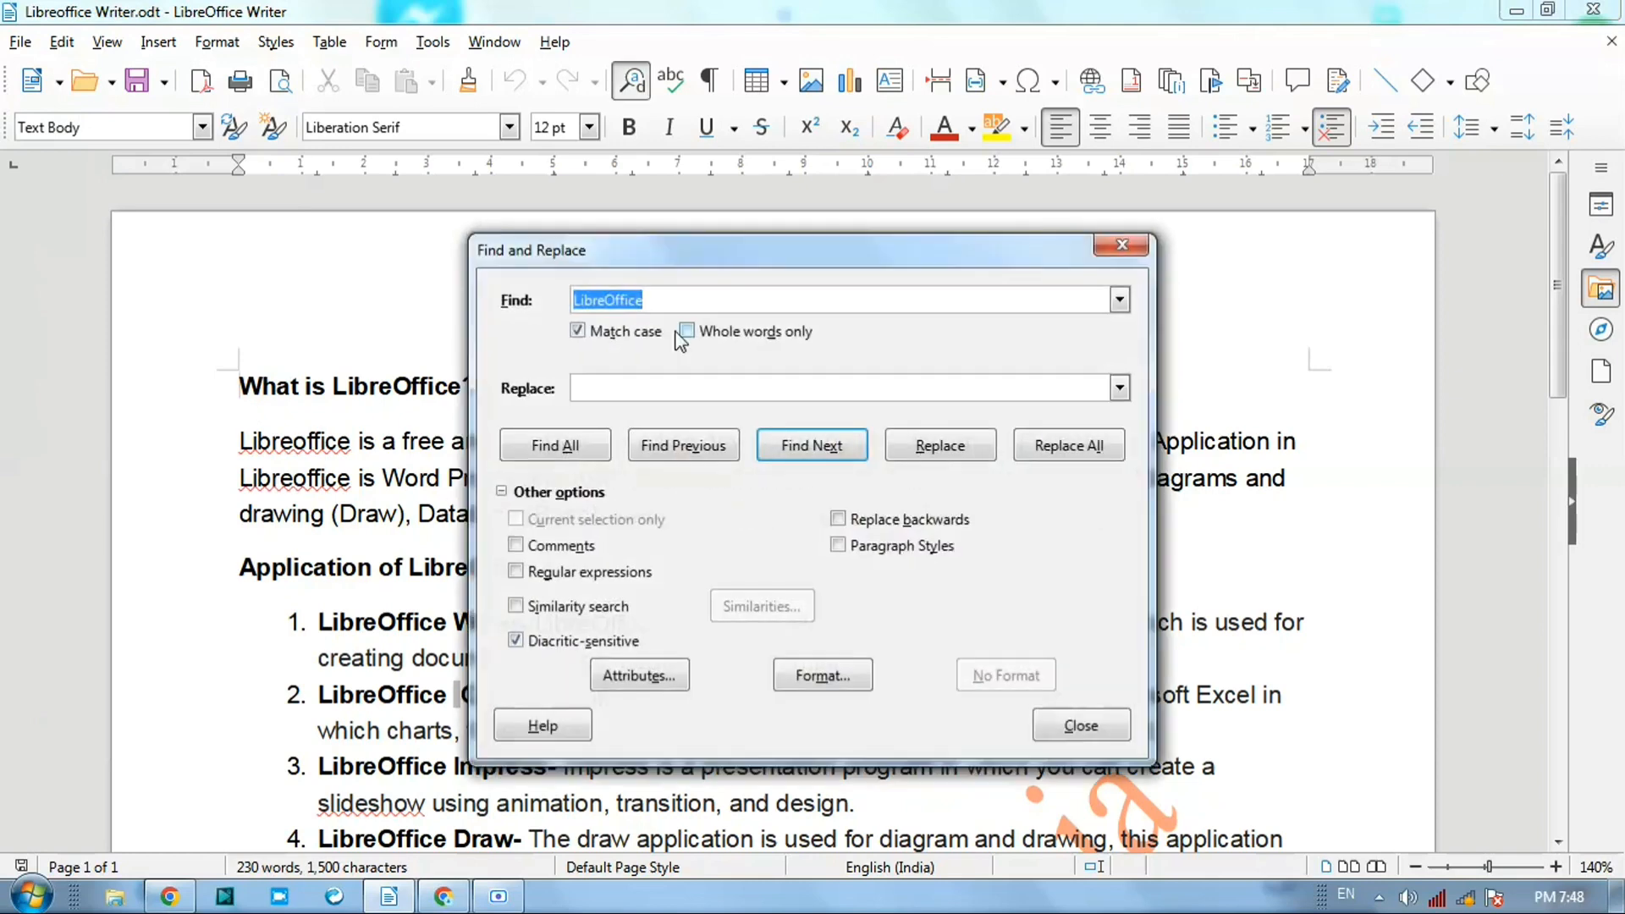
{"action": "left_click_drag", "start_coordinate": [772, 254], "coordinate": [938, 119]}
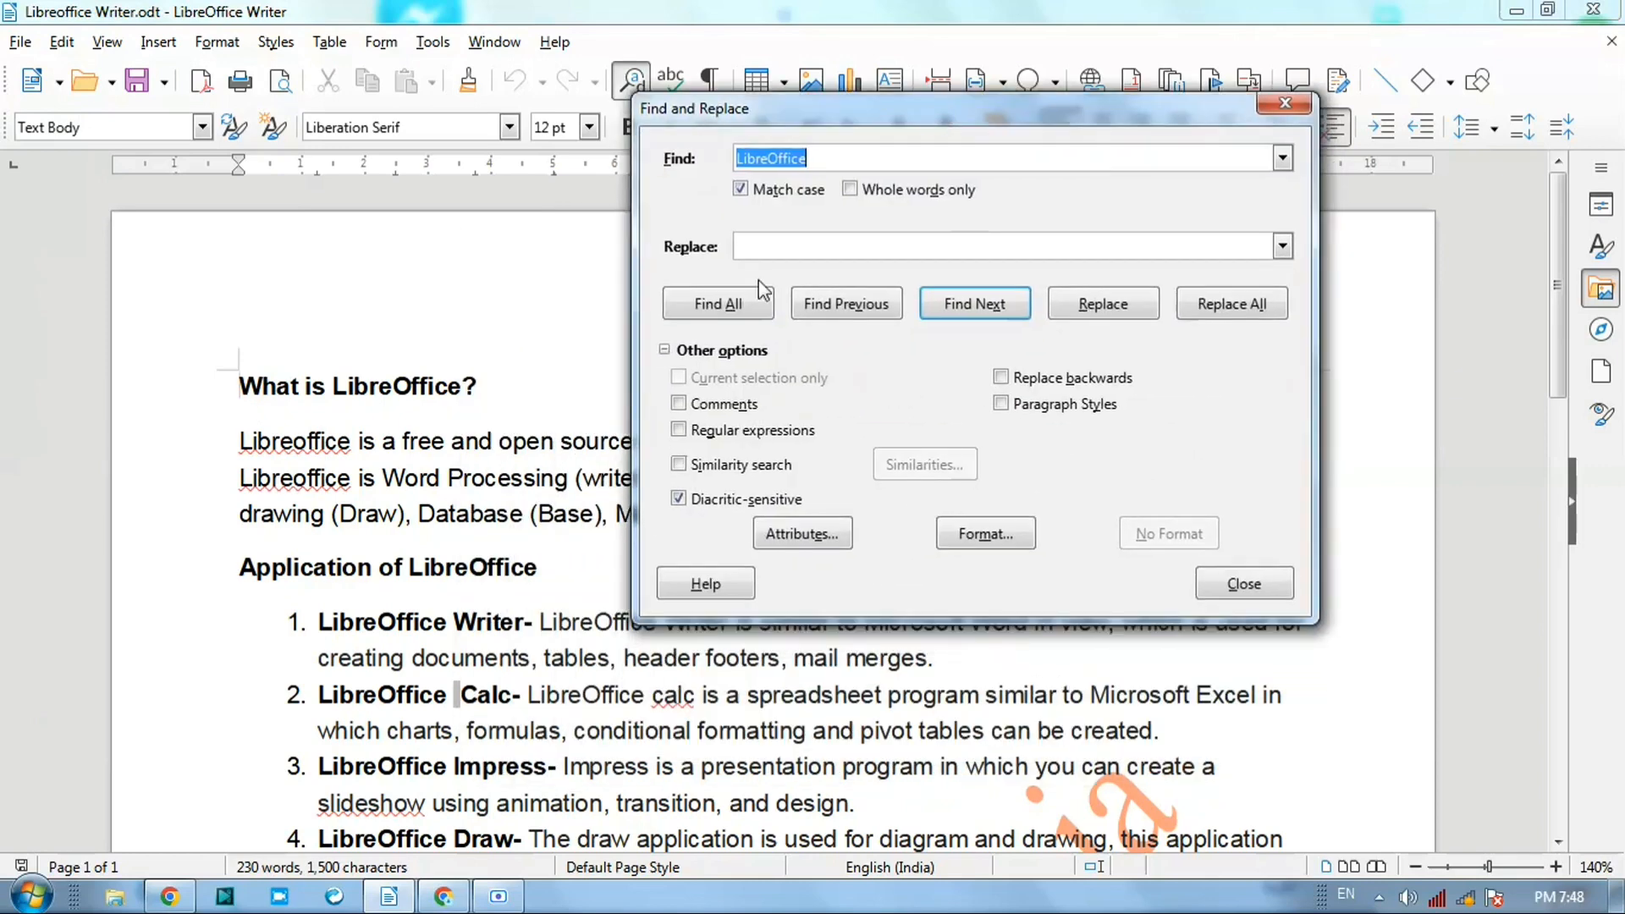
{"action": "left_click", "coordinate": [664, 351]}
{"action": "left_click_drag", "start_coordinate": [839, 124], "coordinate": [805, 89]}
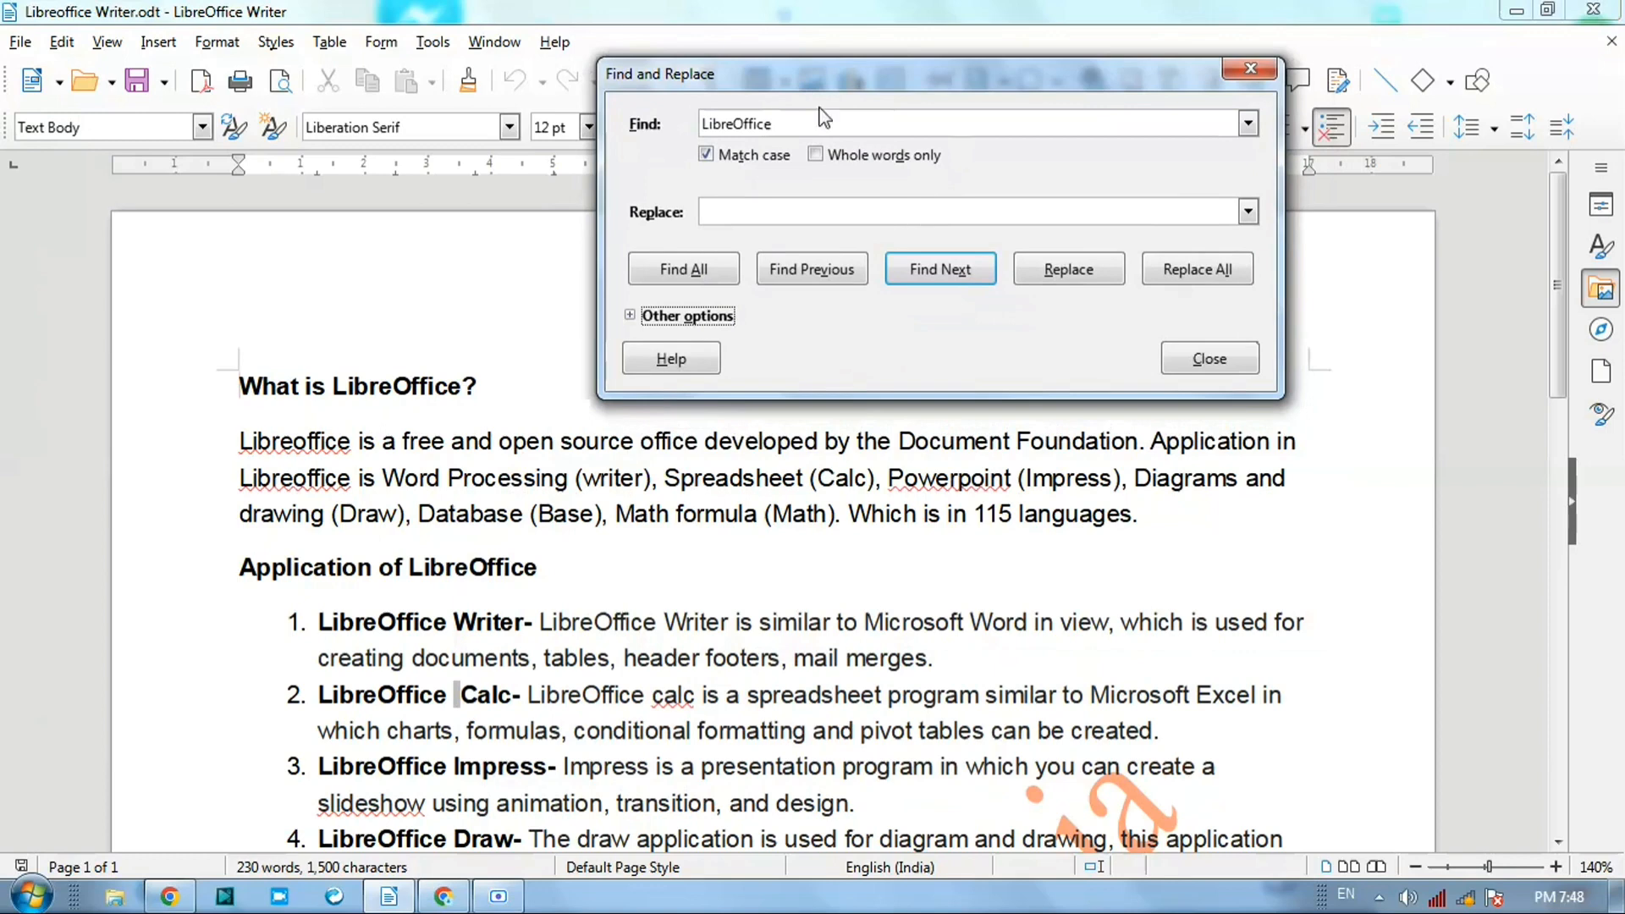
{"action": "left_click_drag", "start_coordinate": [817, 76], "coordinate": [792, 59]}
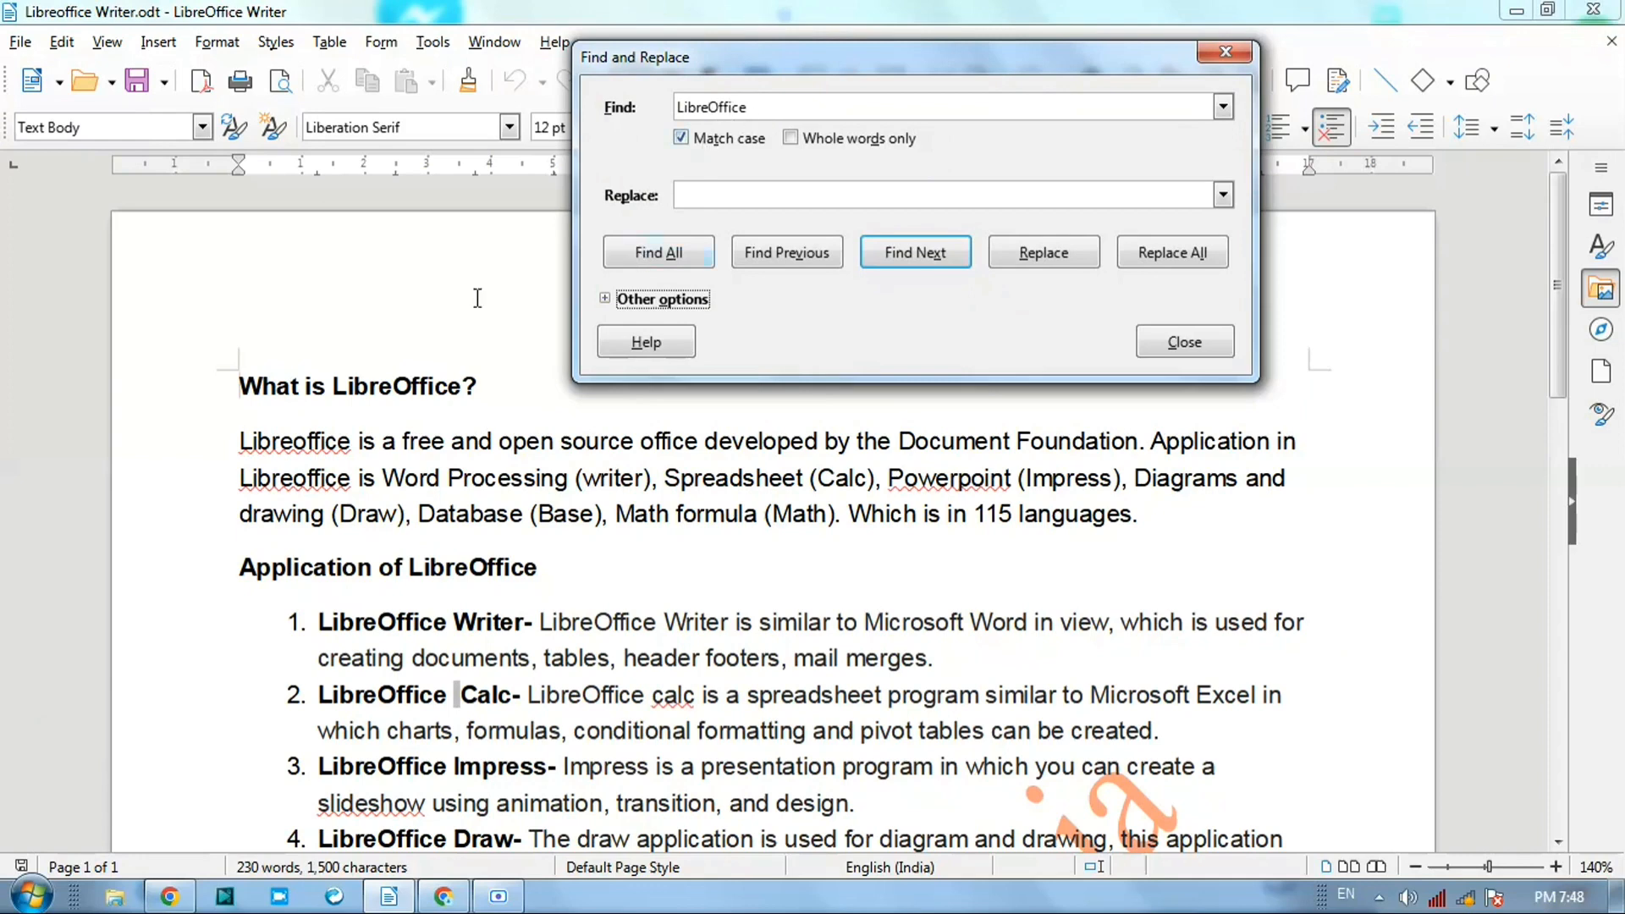
{"action": "left_click", "coordinate": [464, 387]}
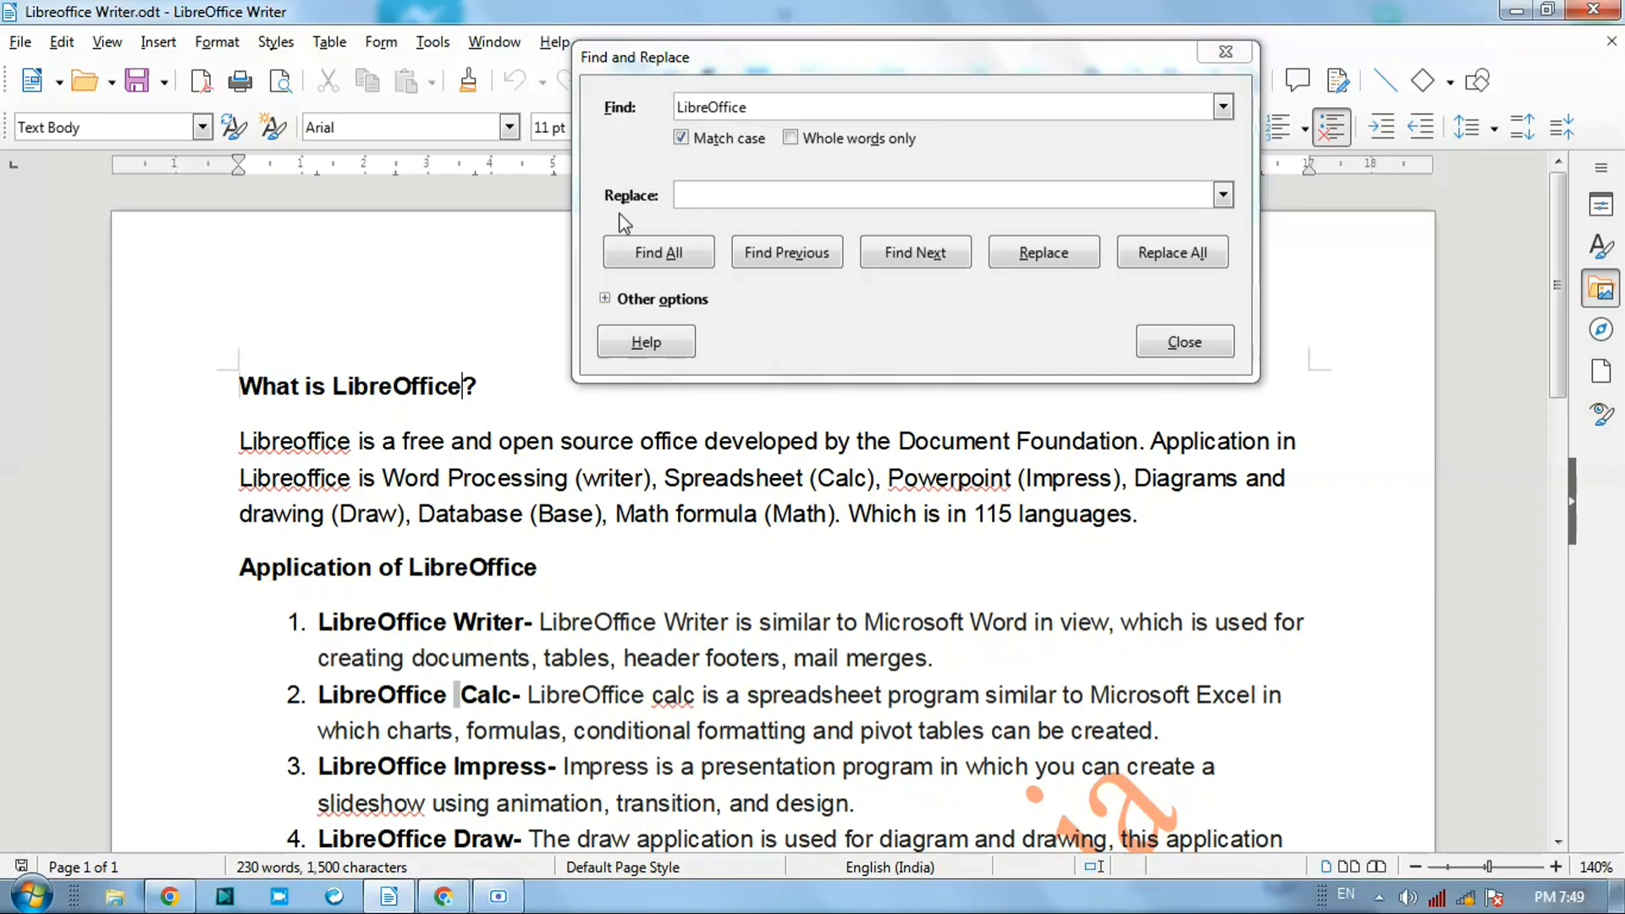
Step: Turn off case matching and set Microsoft Office as the replacement for LibreOffice
{"action": "left_click", "coordinate": [687, 147]}
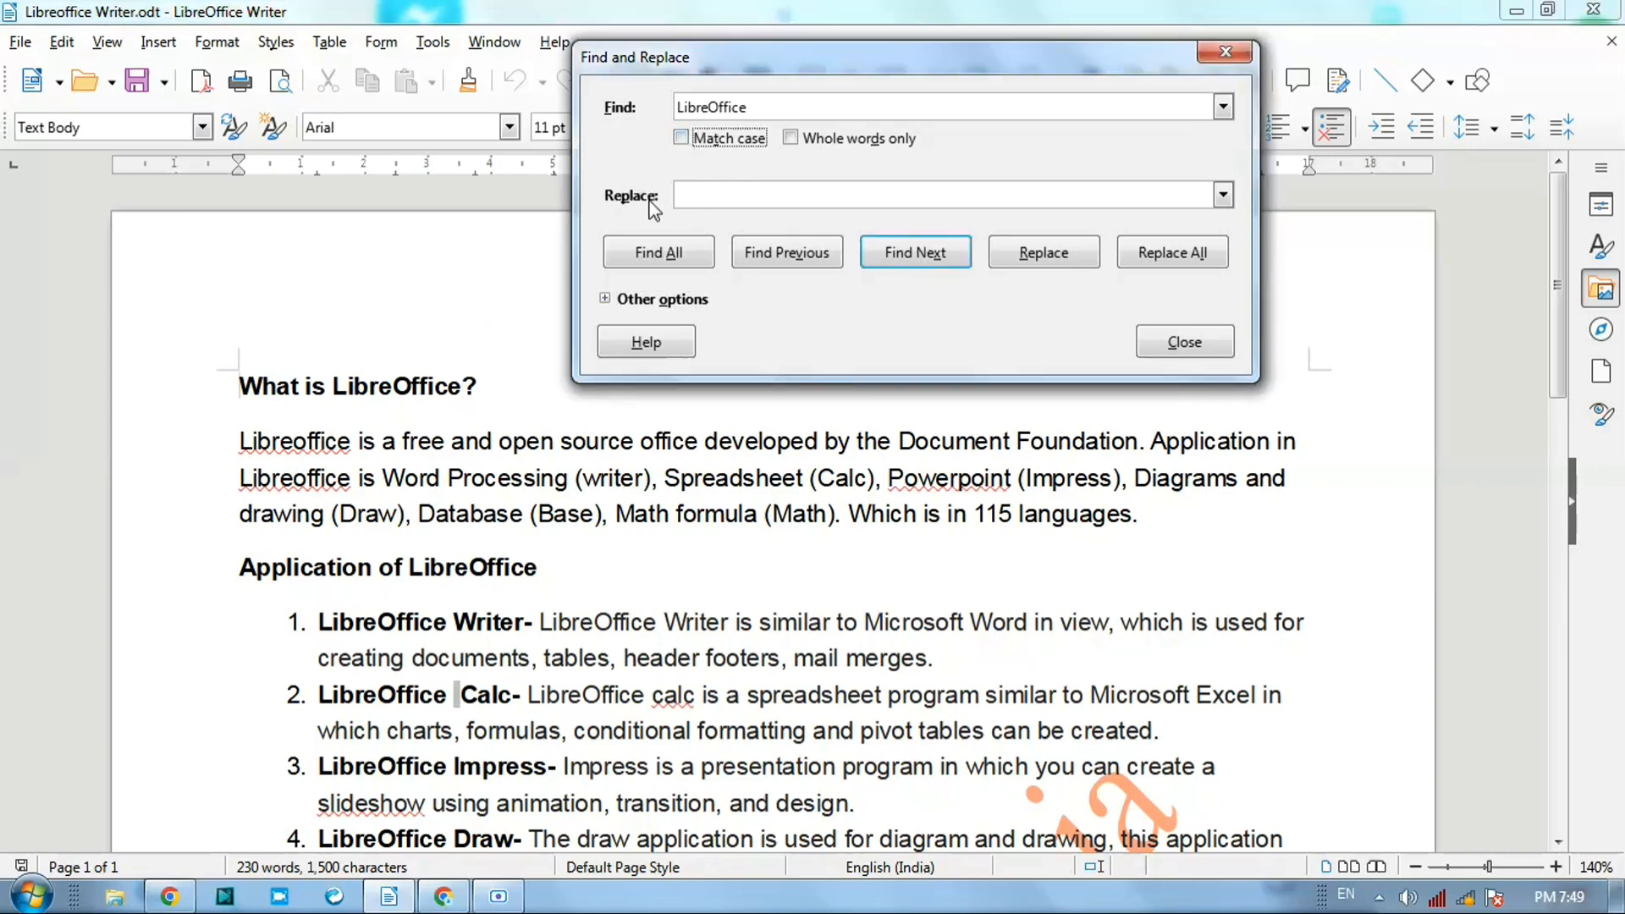
{"action": "left_click", "coordinate": [693, 197]}
{"action": "type", "text": "Microsoft Offic"}
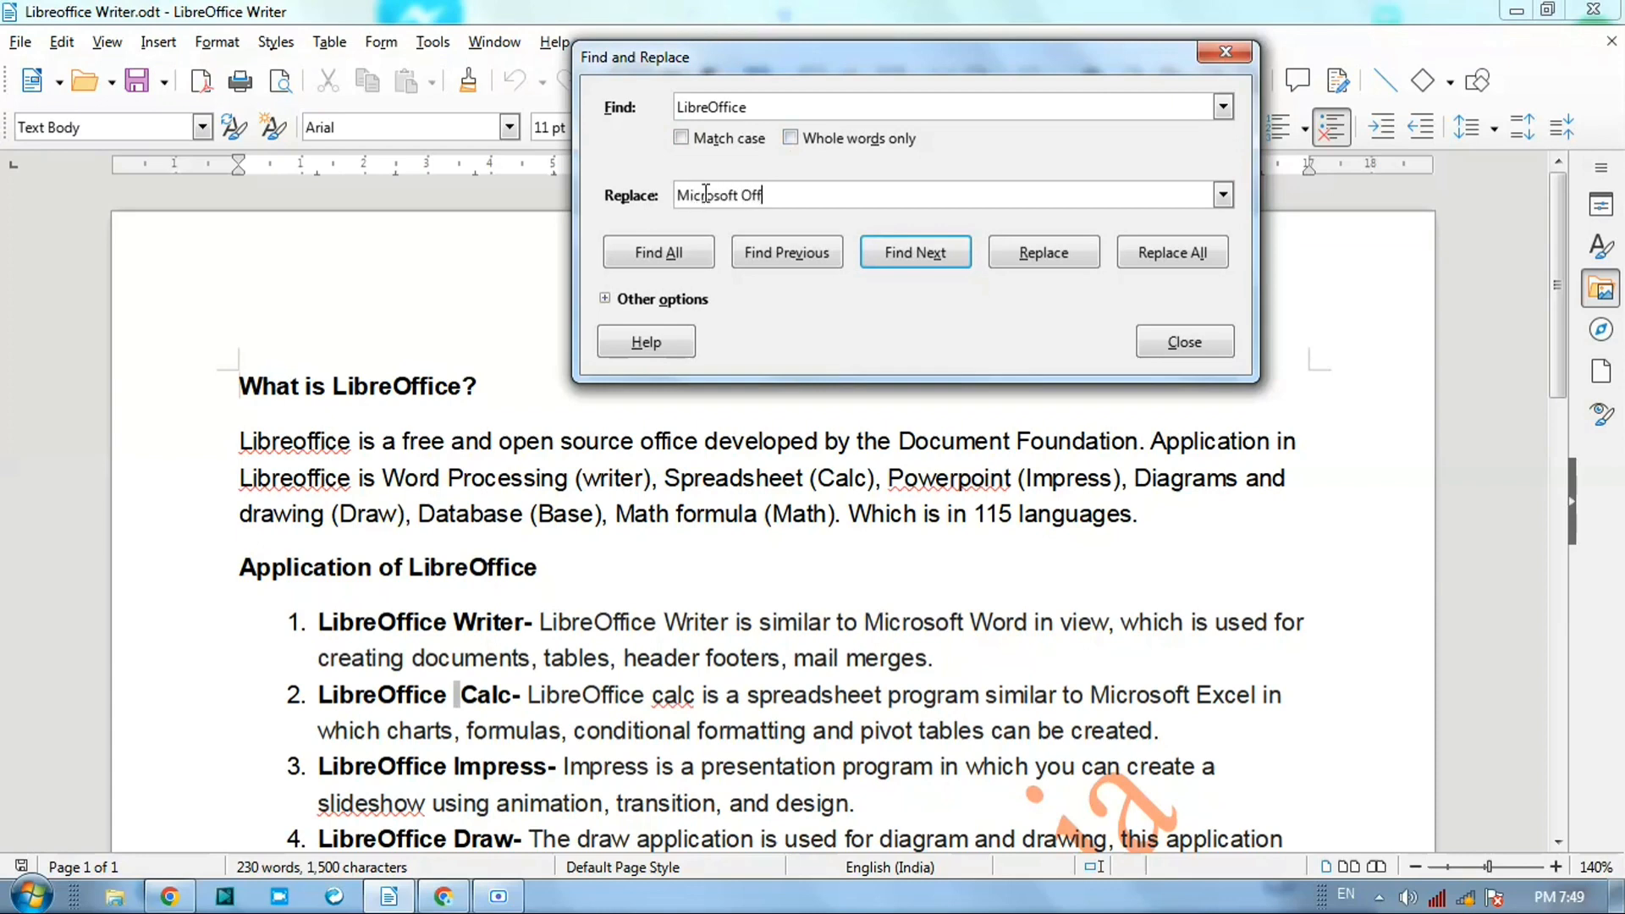
{"action": "type", "text": "e"}
{"action": "left_click_drag", "start_coordinate": [860, 43], "coordinate": [833, 43]}
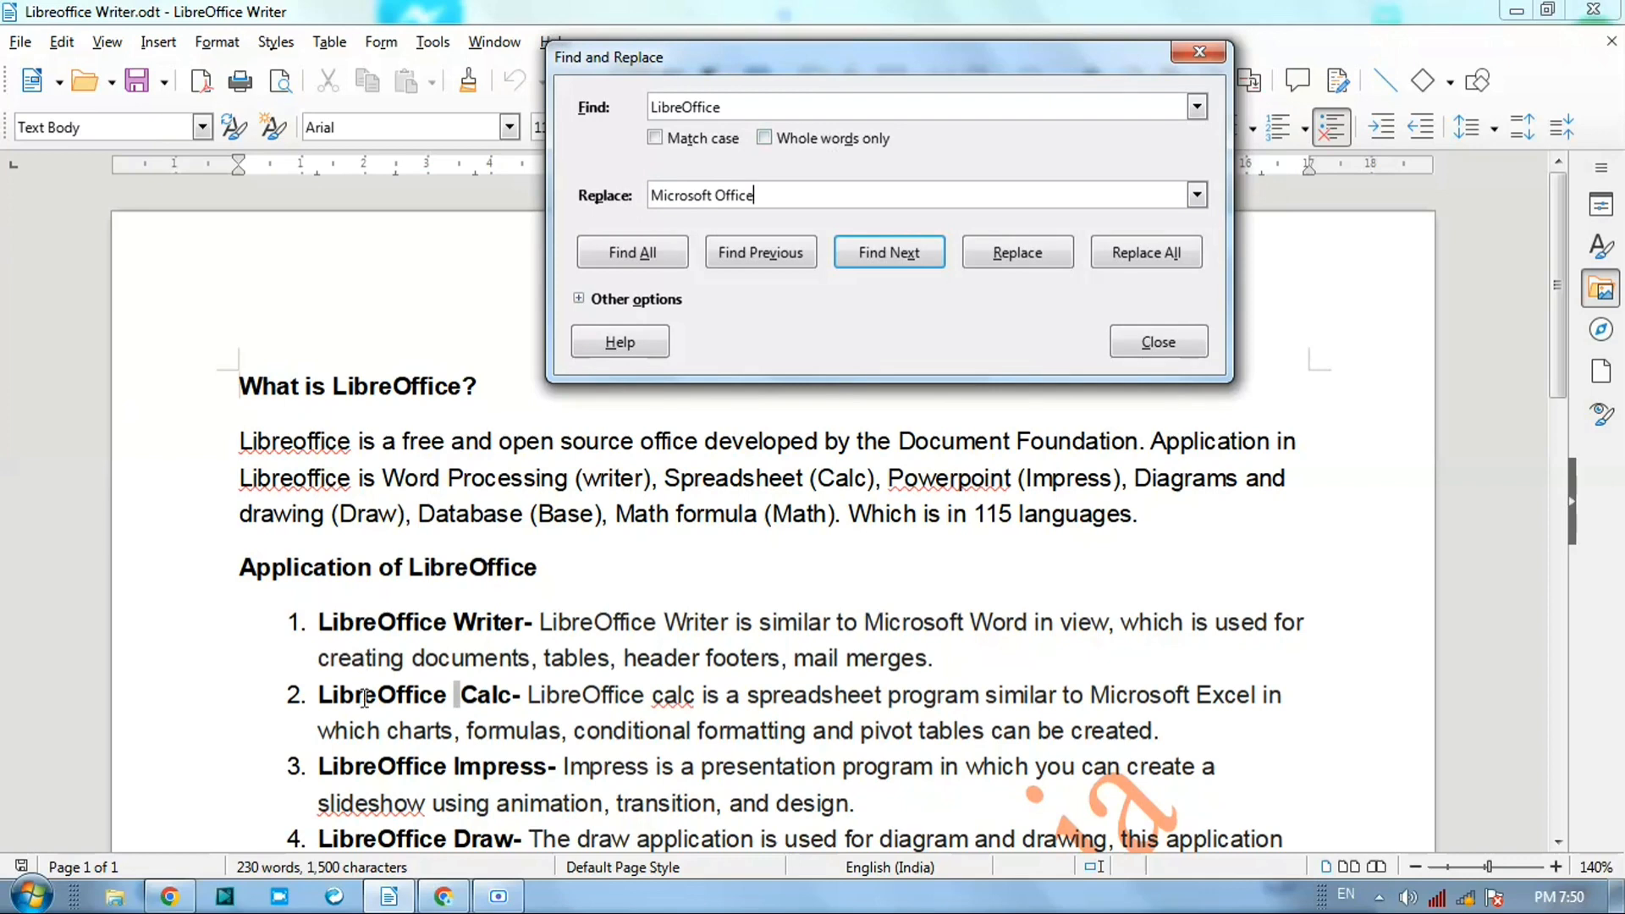
Step: Replace LibreOffice with Microsoft Office one match at a time, in the first heading and at the start of the paragraph below it
{"action": "left_click", "coordinate": [336, 386]}
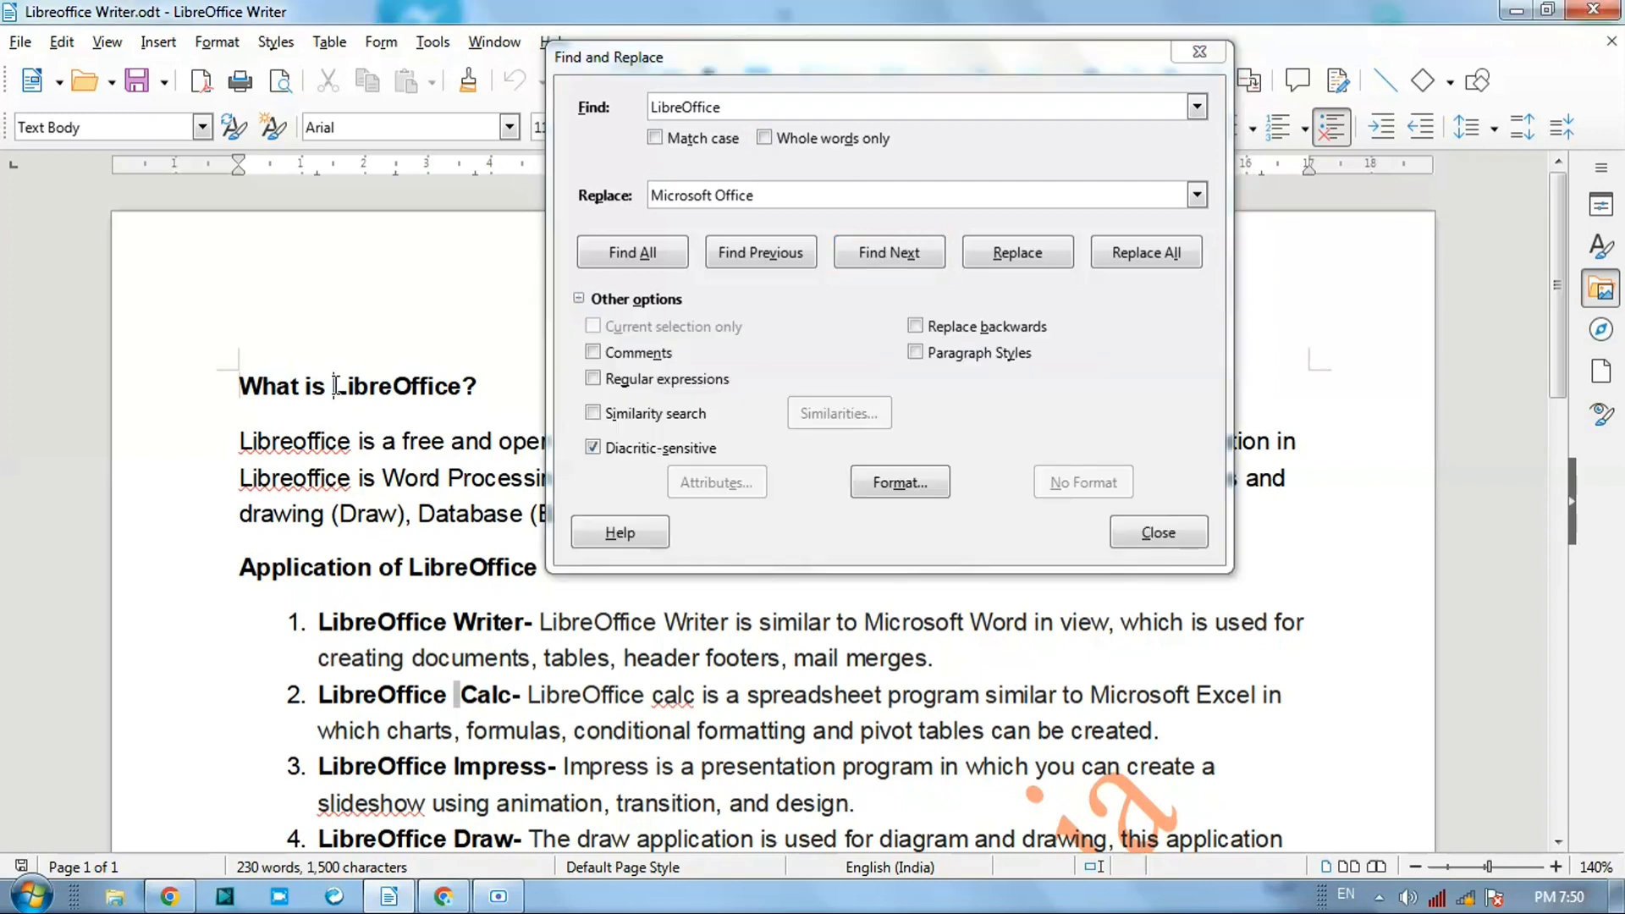
{"action": "left_click", "coordinate": [578, 300]}
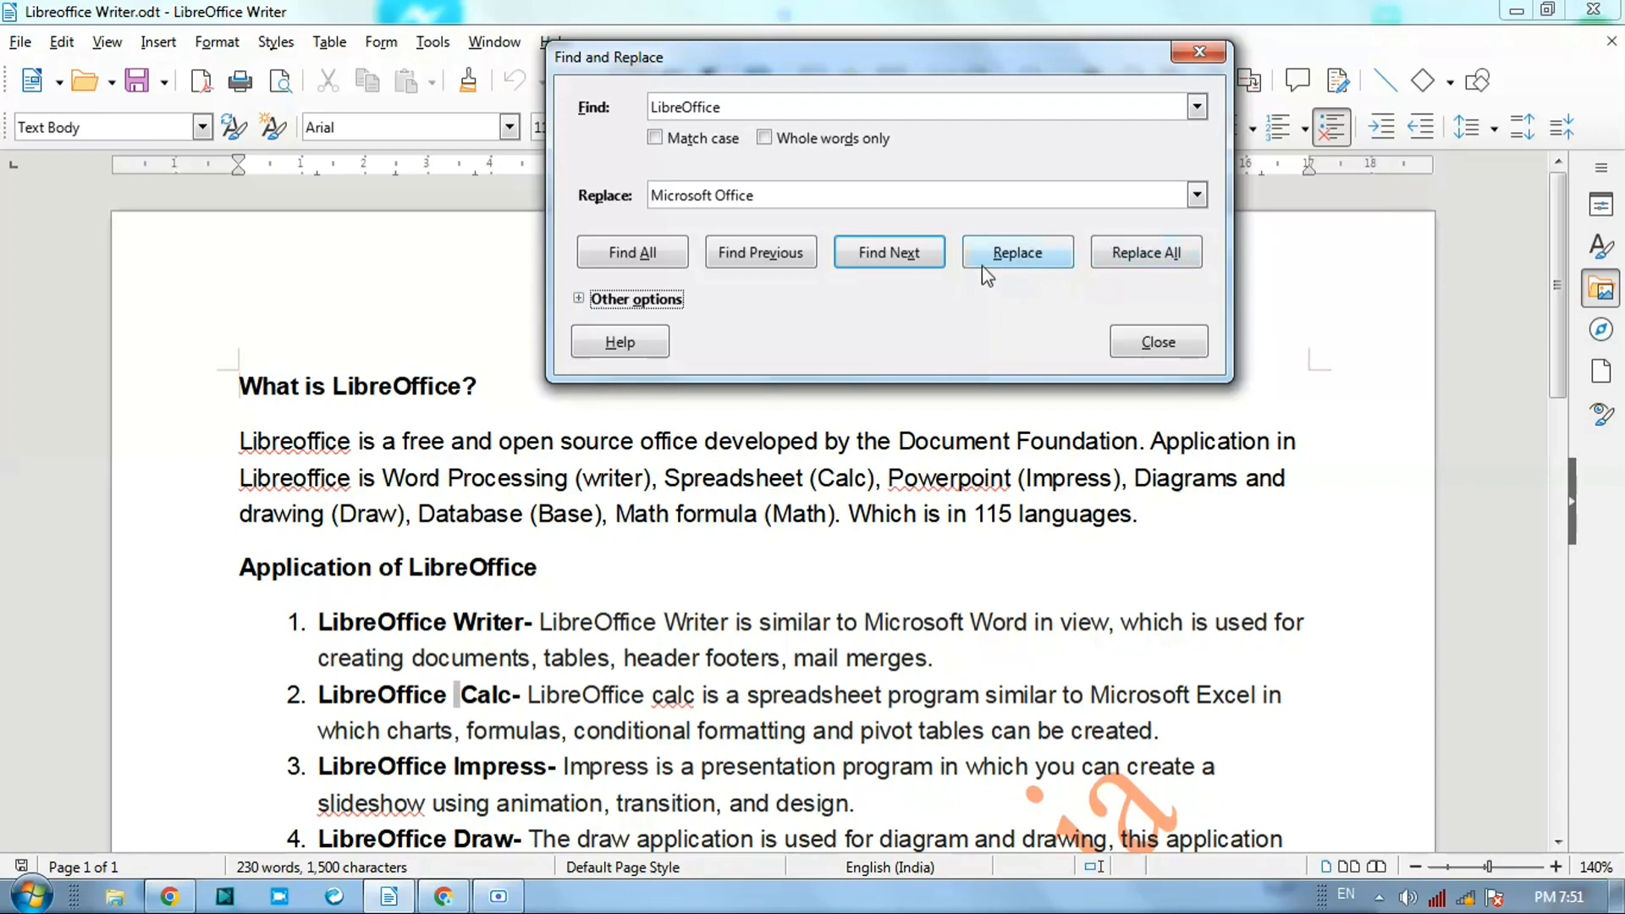
{"action": "left_click", "coordinate": [1017, 253]}
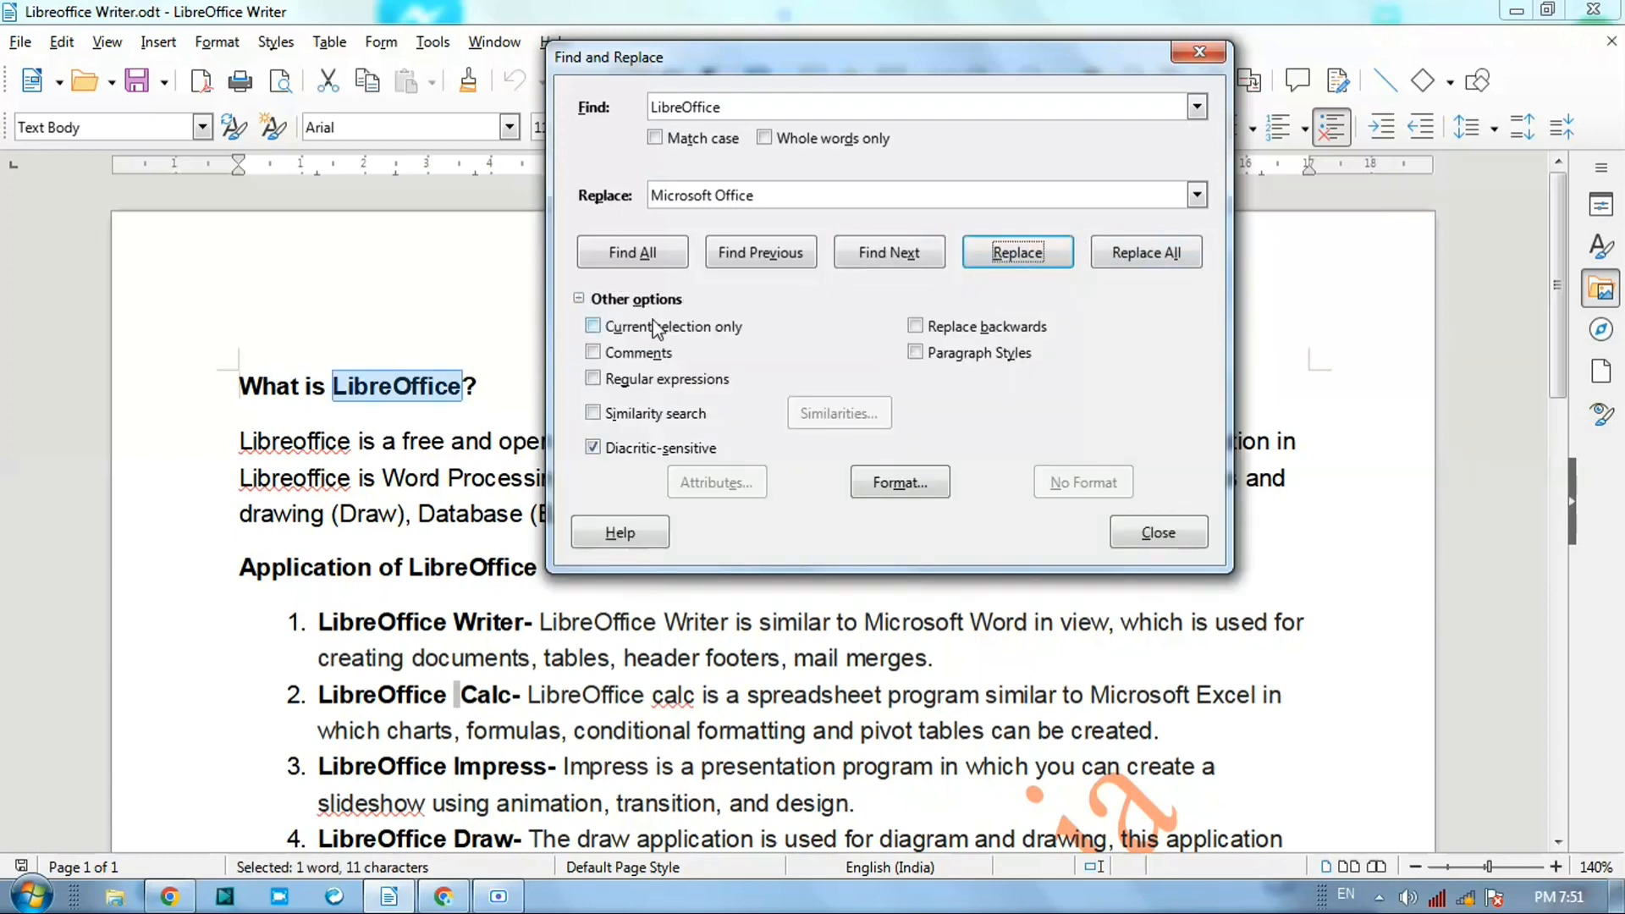
{"action": "left_click_drag", "start_coordinate": [874, 60], "coordinate": [981, 25]}
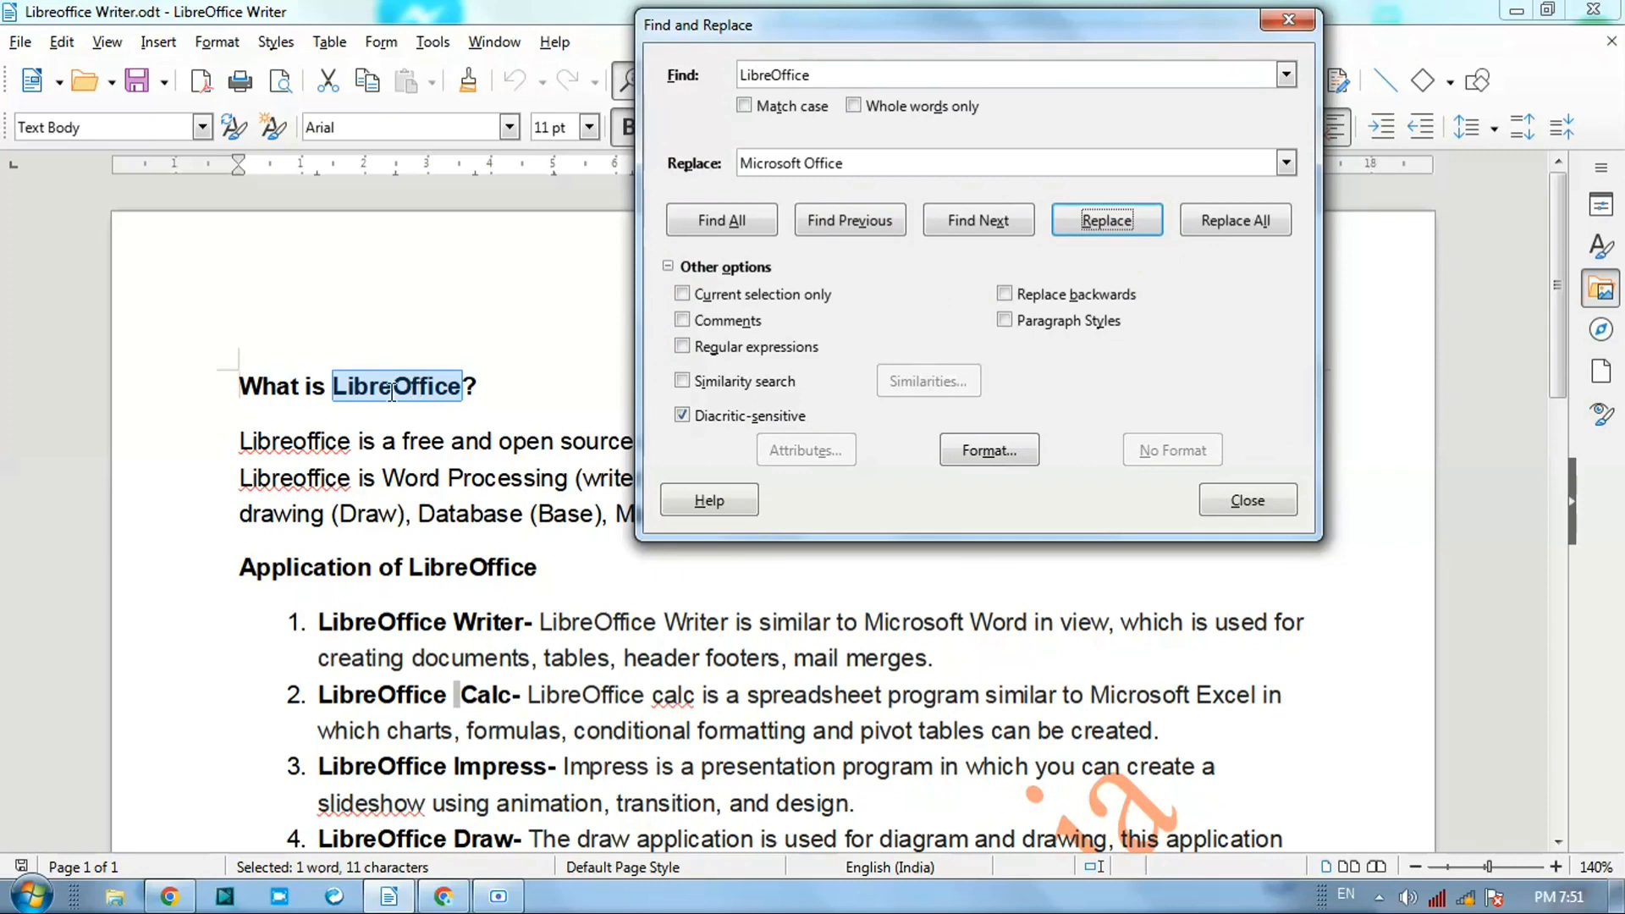
{"action": "left_click", "coordinate": [1096, 226]}
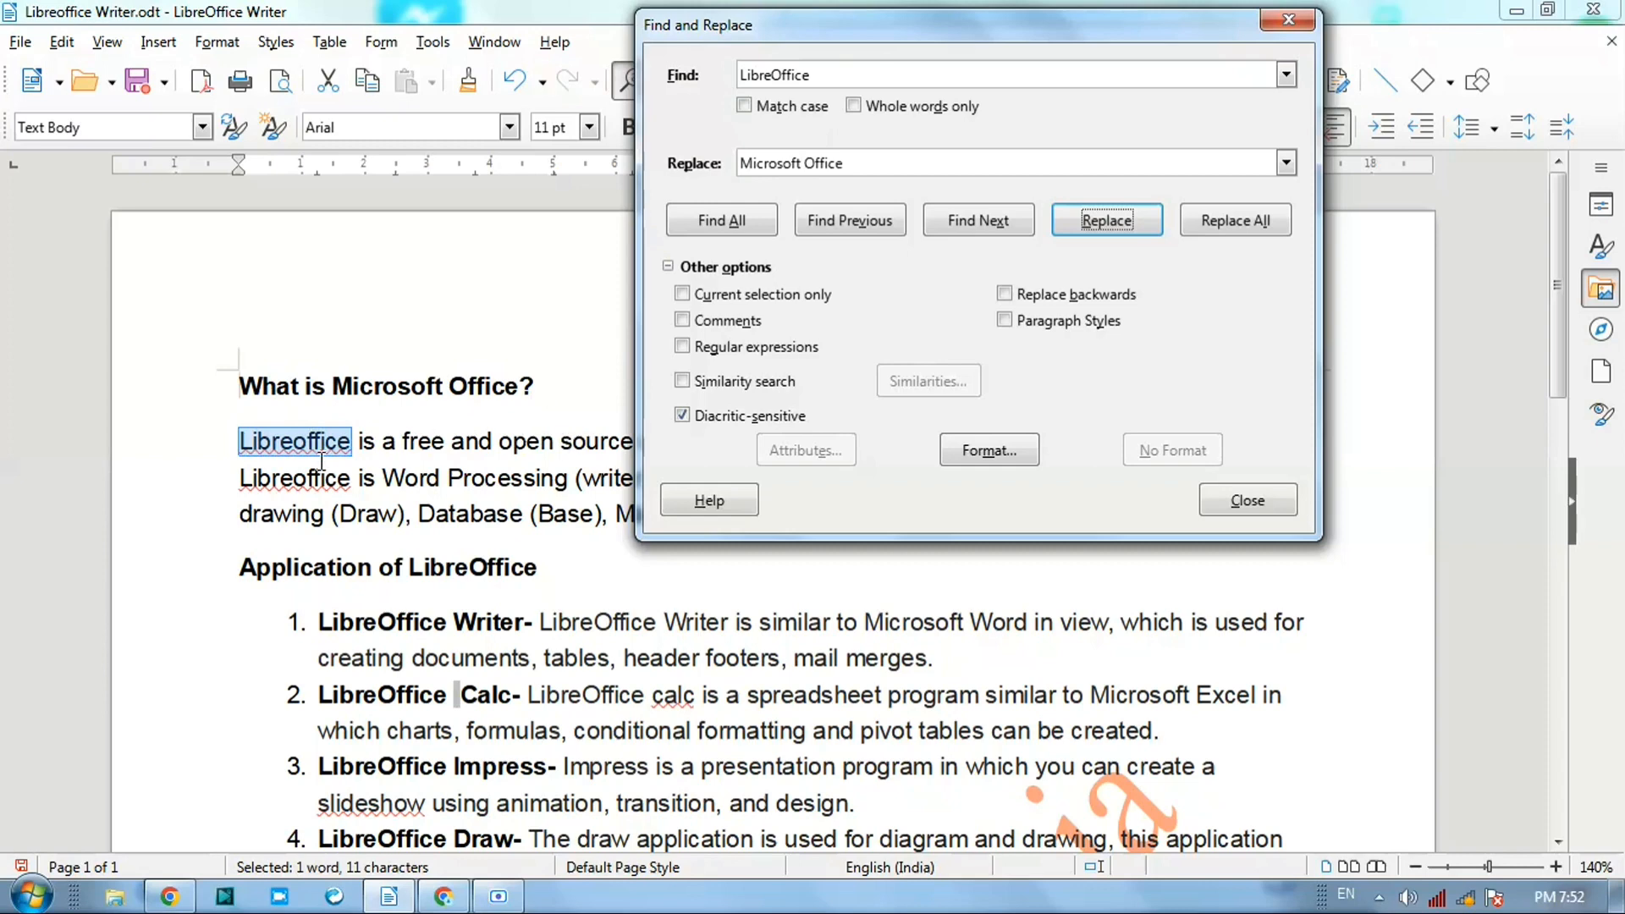
{"action": "left_click", "coordinate": [1133, 224]}
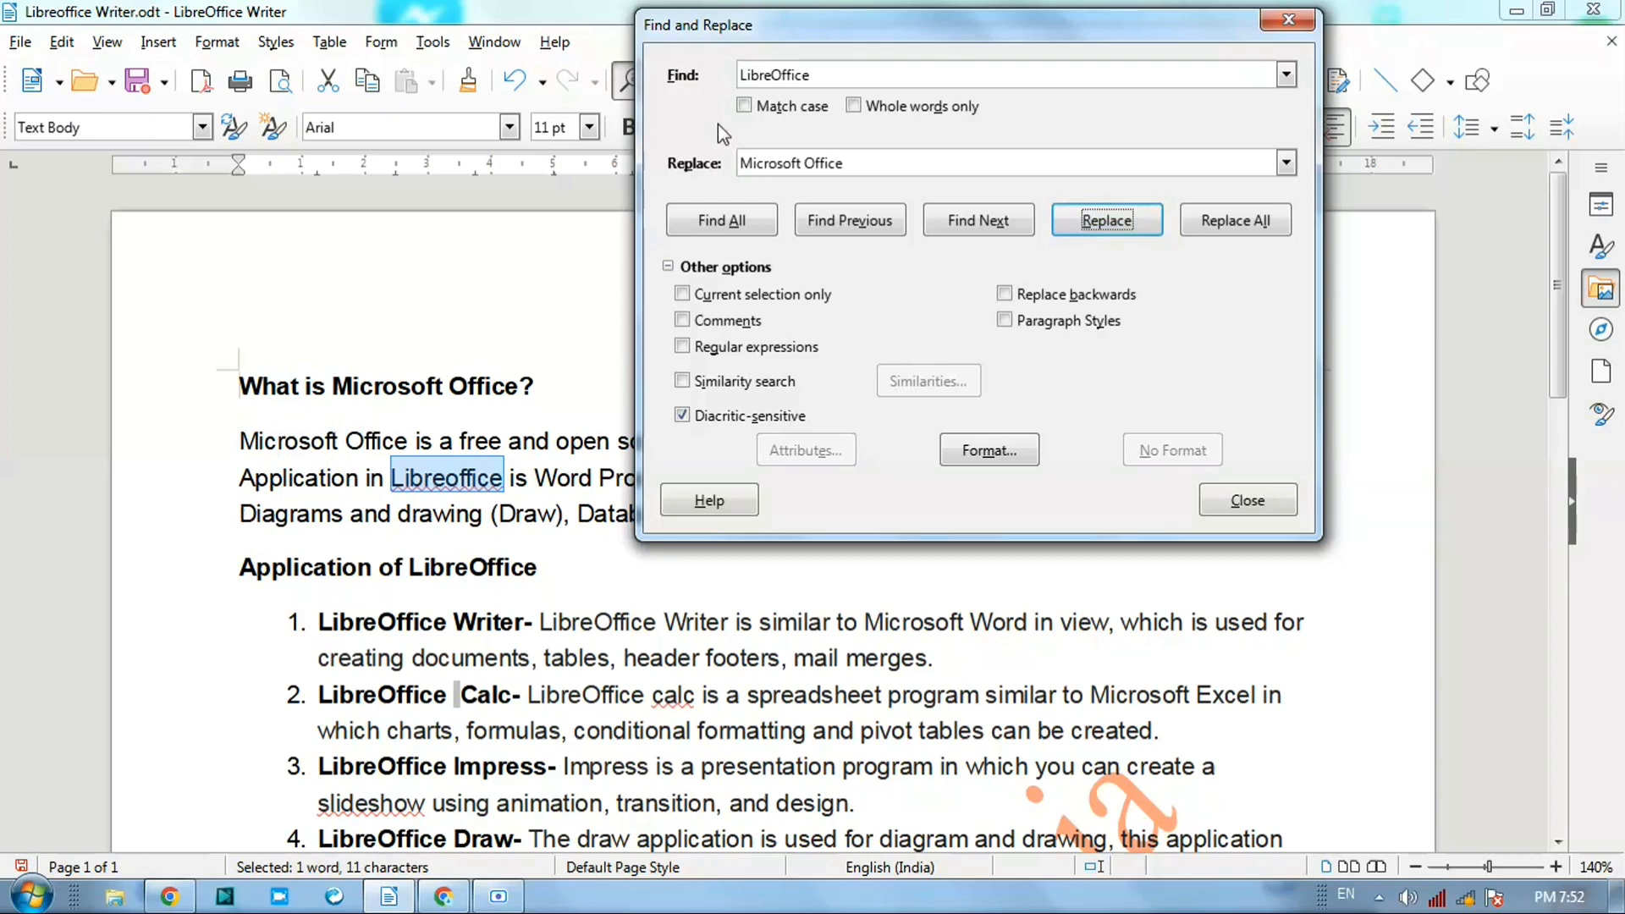
{"action": "left_click_drag", "start_coordinate": [873, 35], "coordinate": [999, 34]}
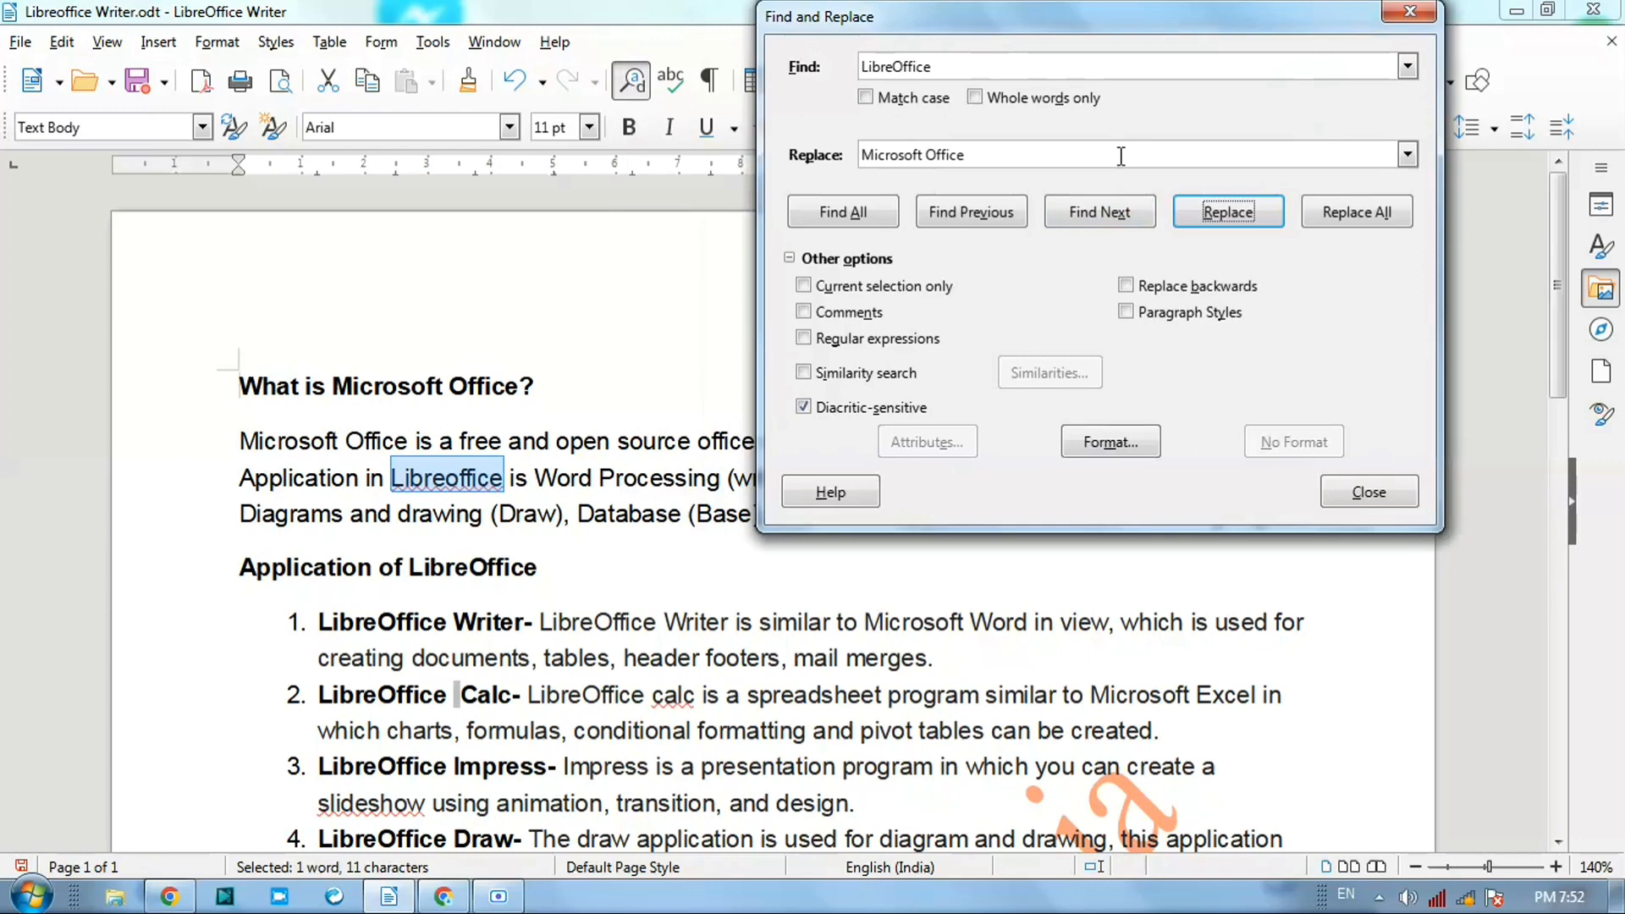
Step: Replace all remaining occurrences of LibreOffice with Microsoft Office, and search the whole document for LibreOffice again
{"action": "left_click", "coordinate": [1361, 222]}
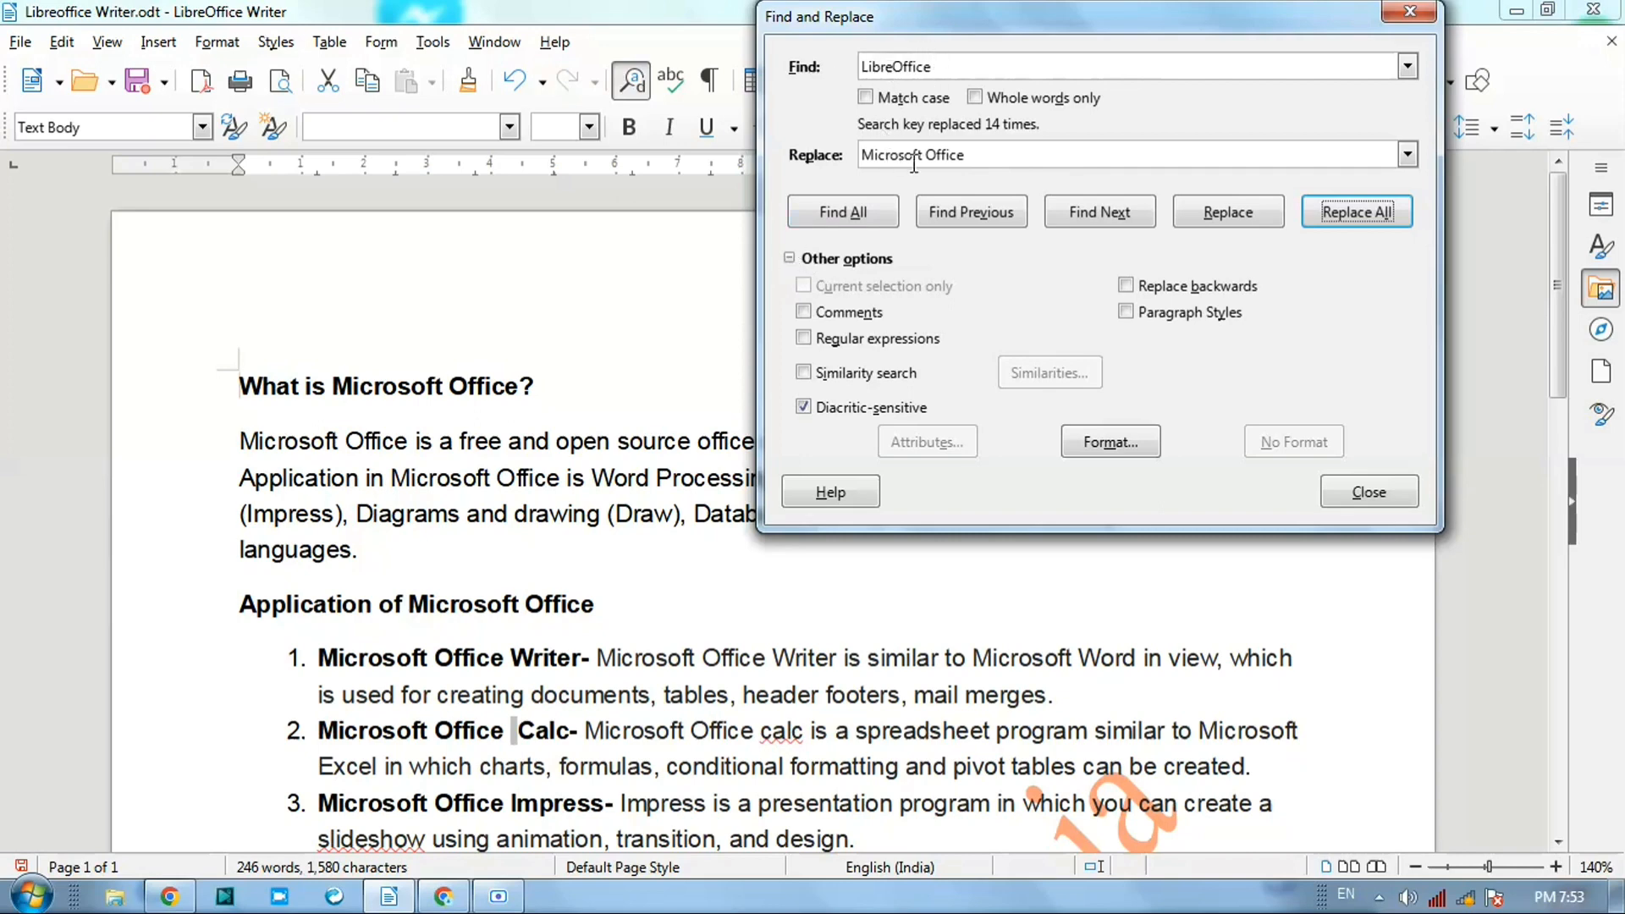
{"action": "double_click", "coordinate": [939, 66]}
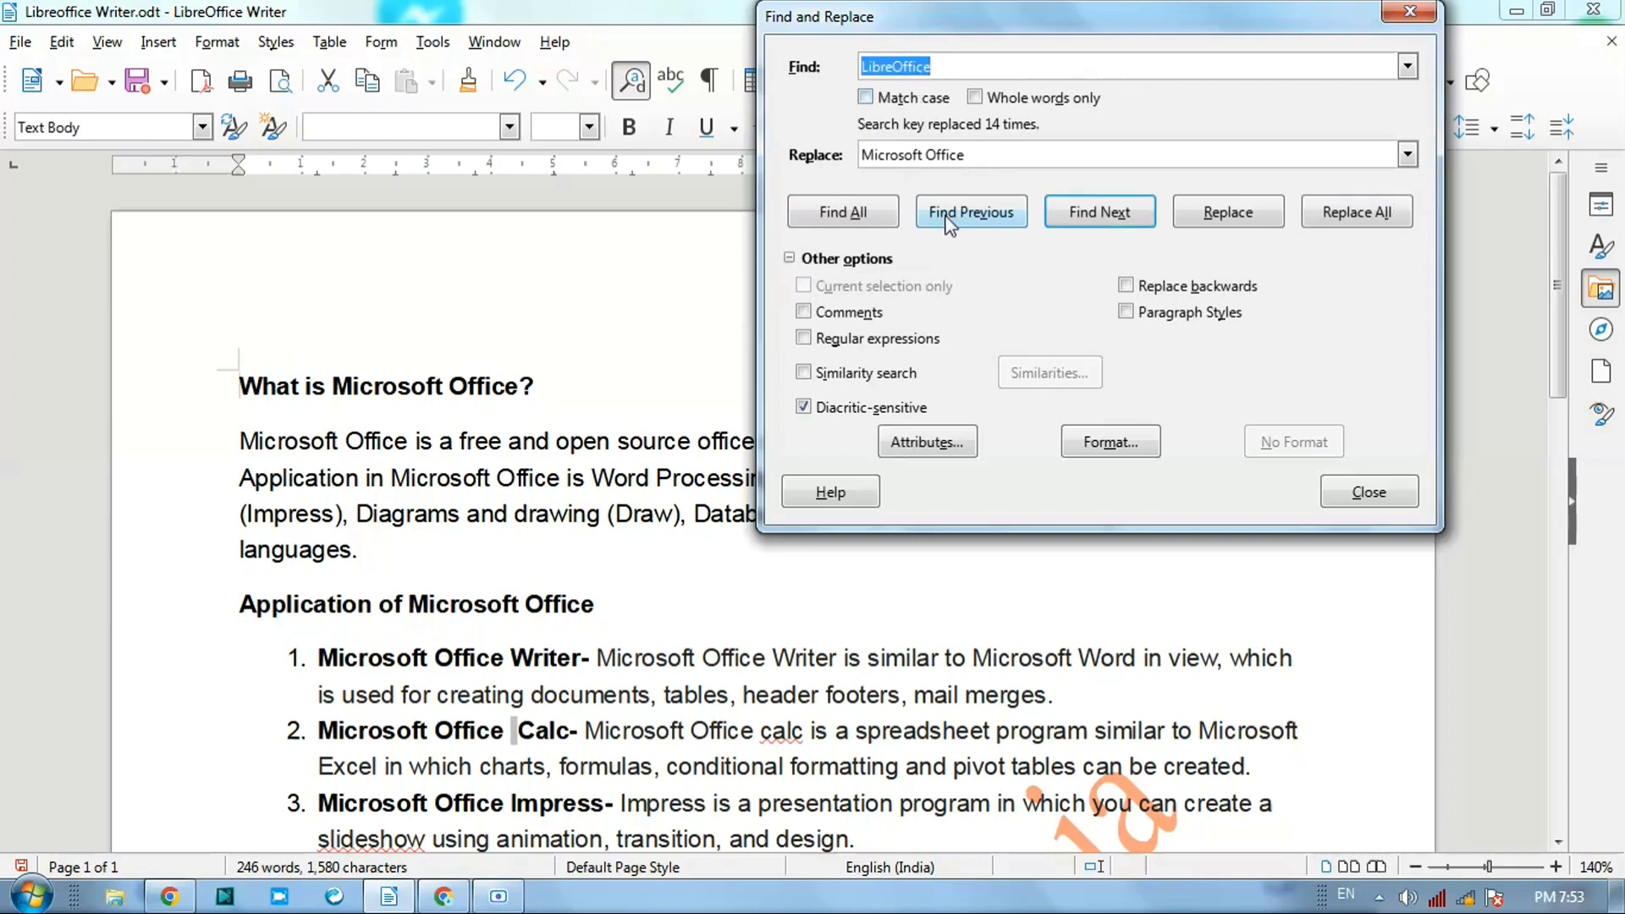
{"action": "left_click", "coordinate": [856, 218]}
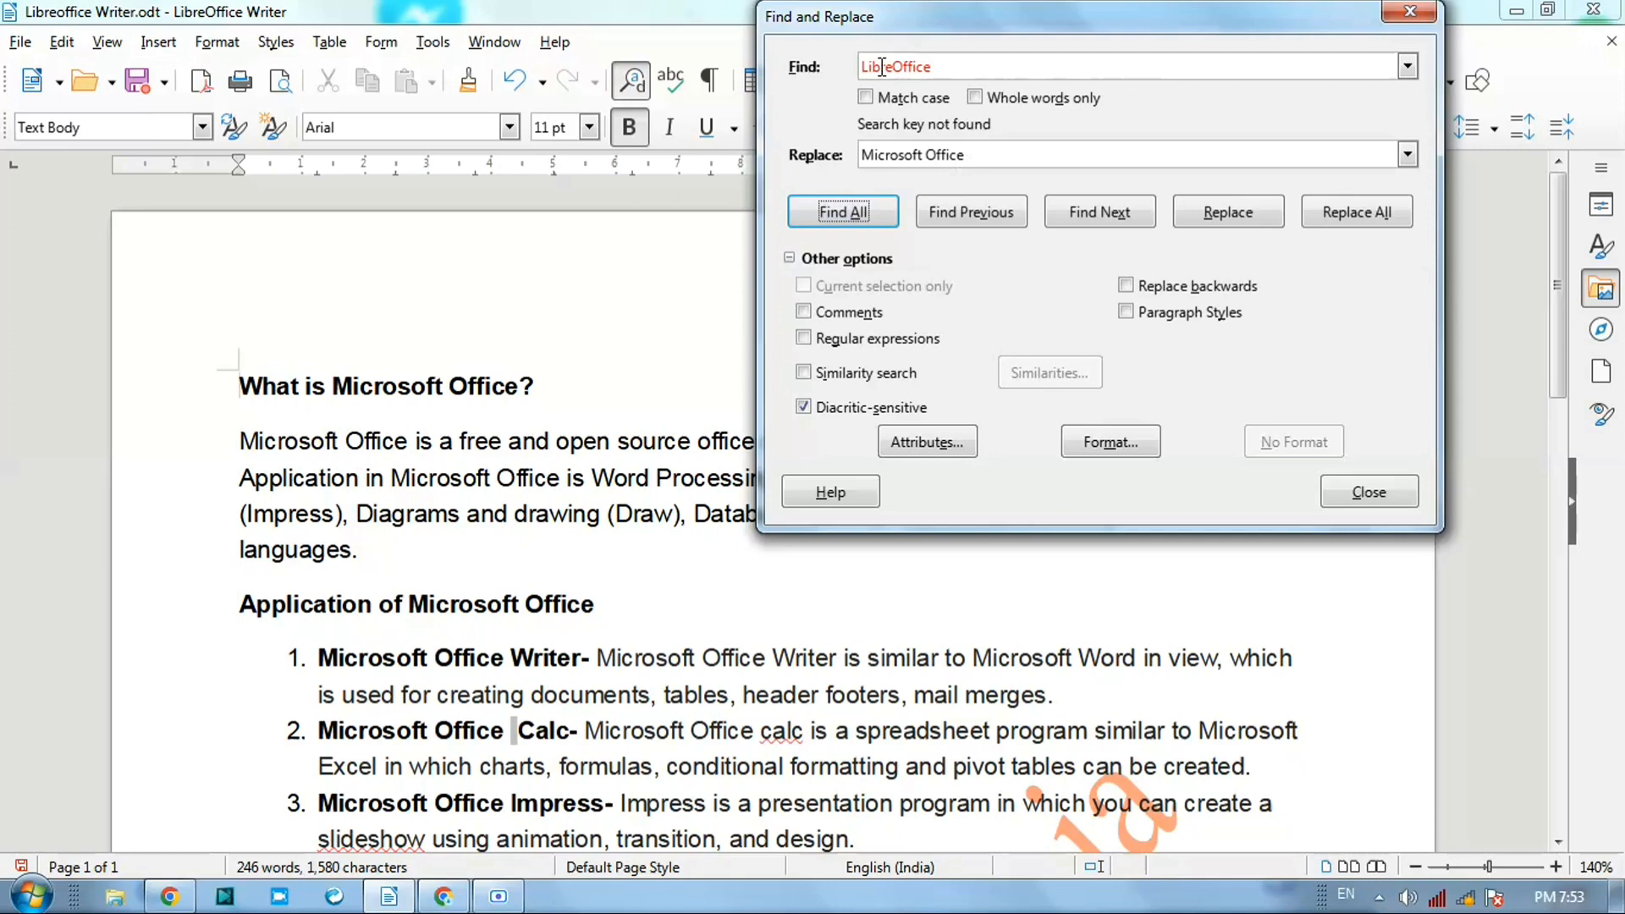
Step: Swap the terms so that Microsoft Office is searched for and LibreOffice is the replacement
{"action": "double_click", "coordinate": [941, 73]}
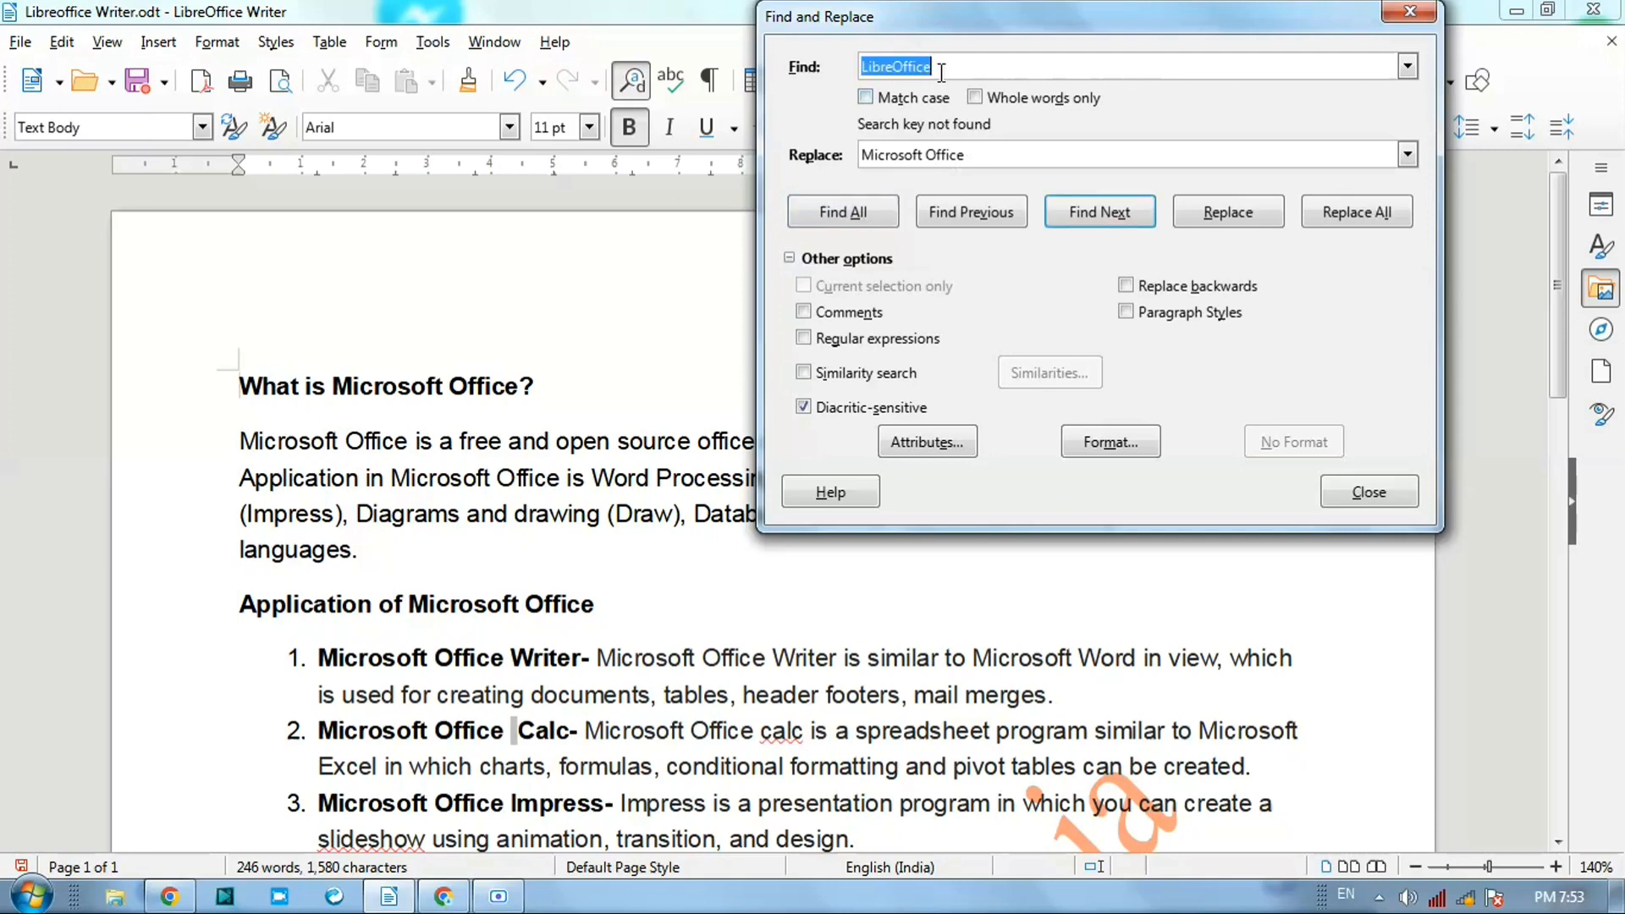
{"action": "key", "text": "BackSpace"}
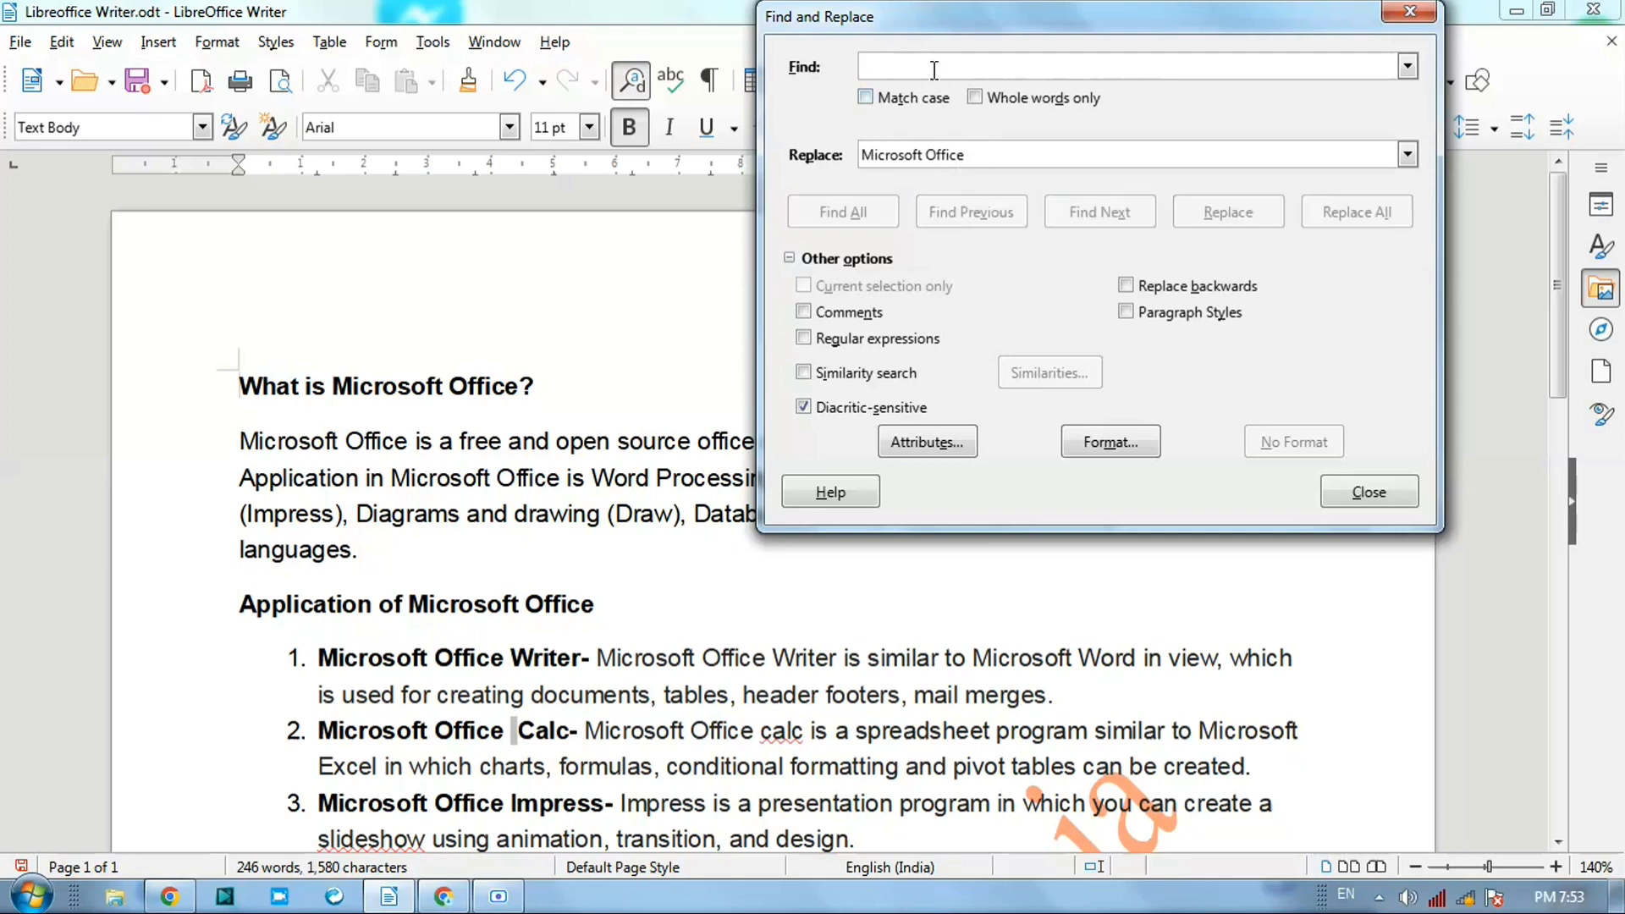
{"action": "triple_click", "coordinate": [974, 154]}
{"action": "key", "text": "ctrl+c"}
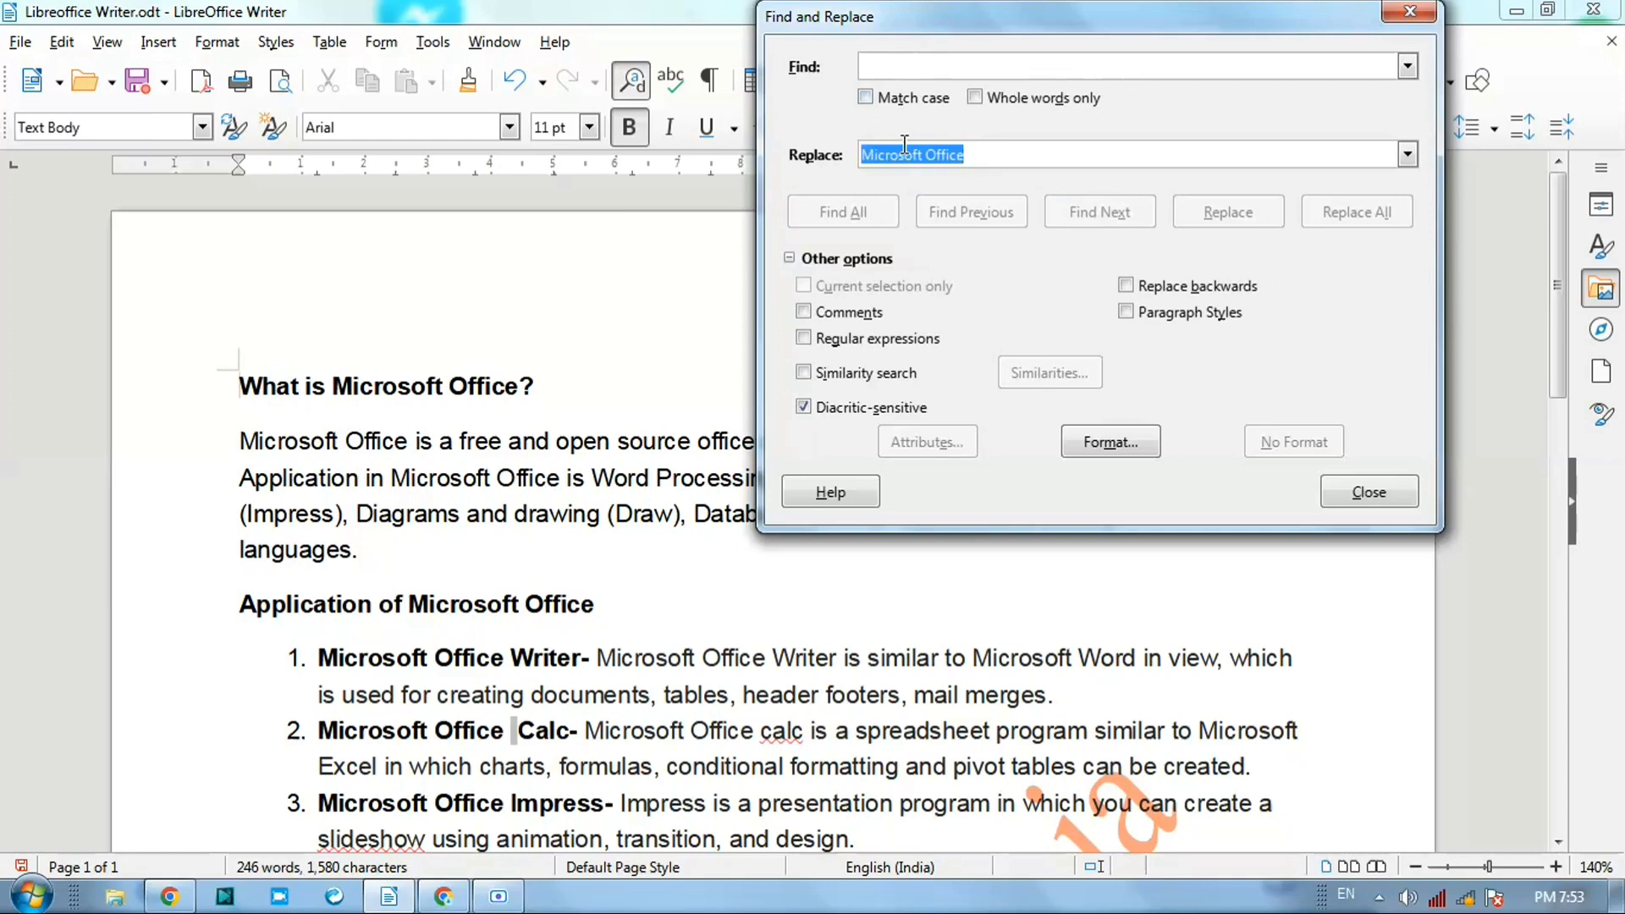
{"action": "key", "text": "BackSpace"}
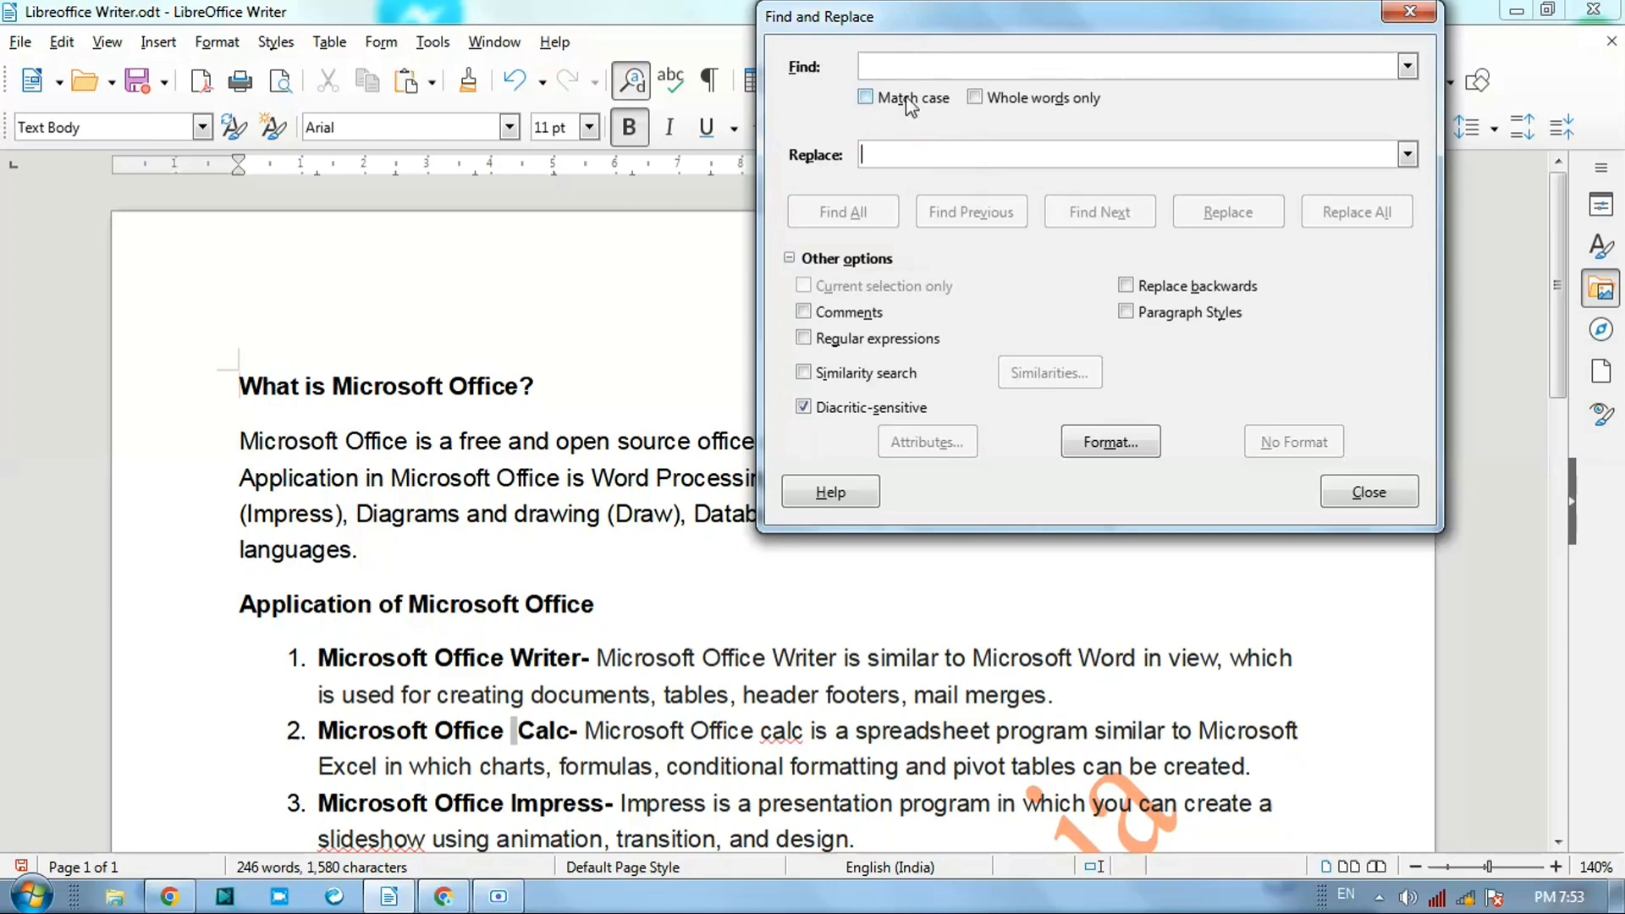
{"action": "left_click", "coordinate": [910, 69]}
{"action": "key", "text": "ctrl+v"}
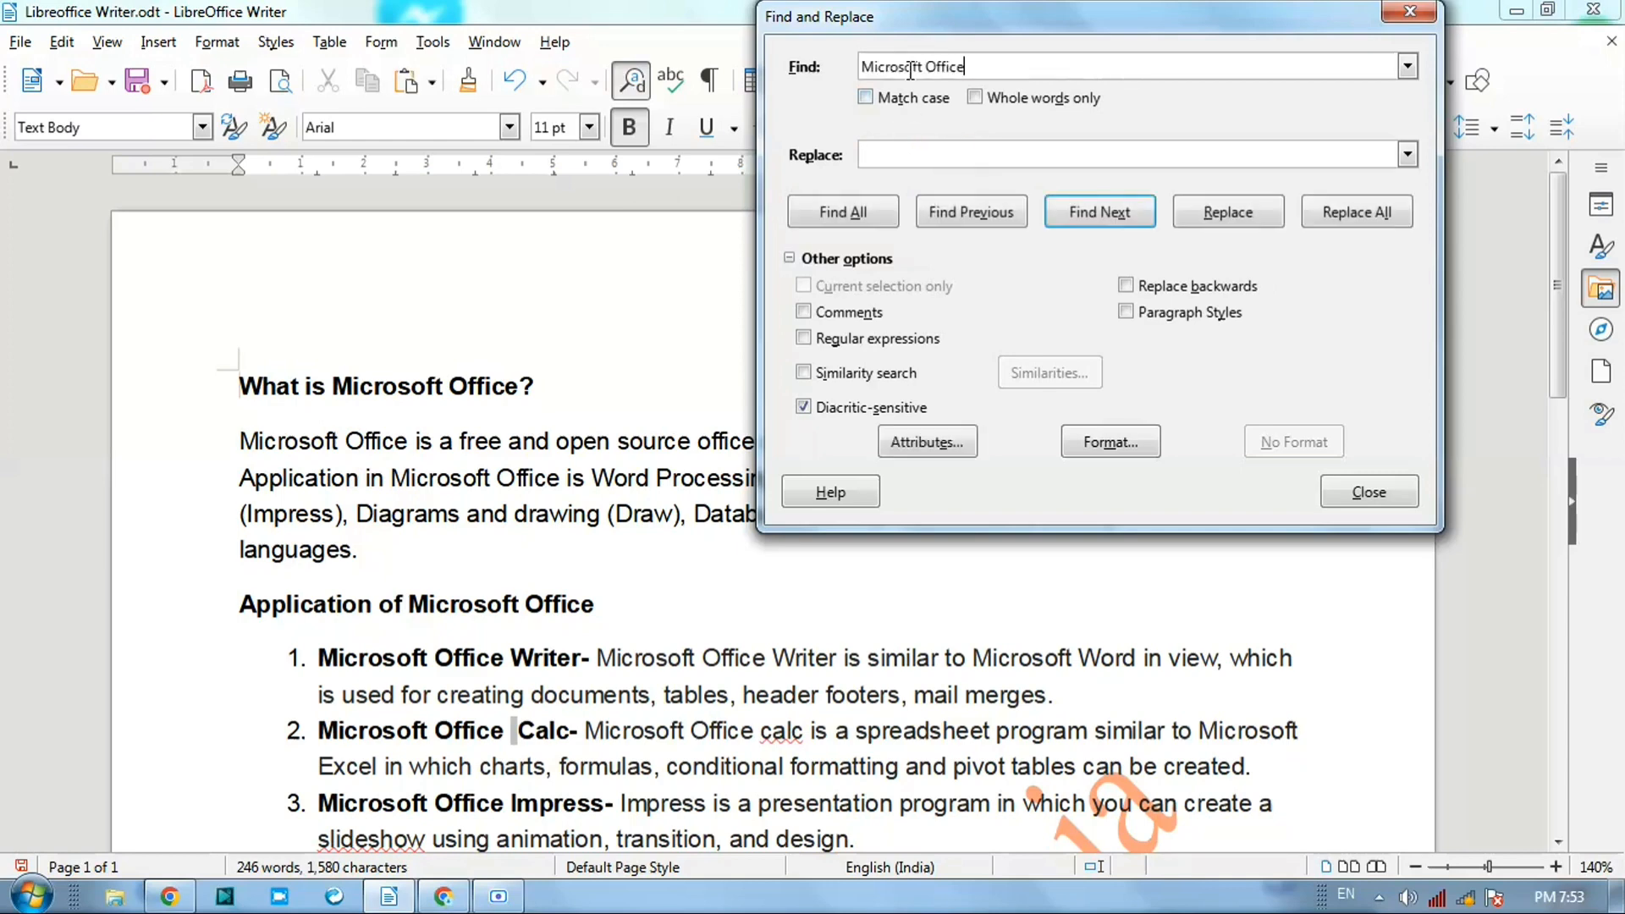
{"action": "left_click", "coordinate": [920, 155]}
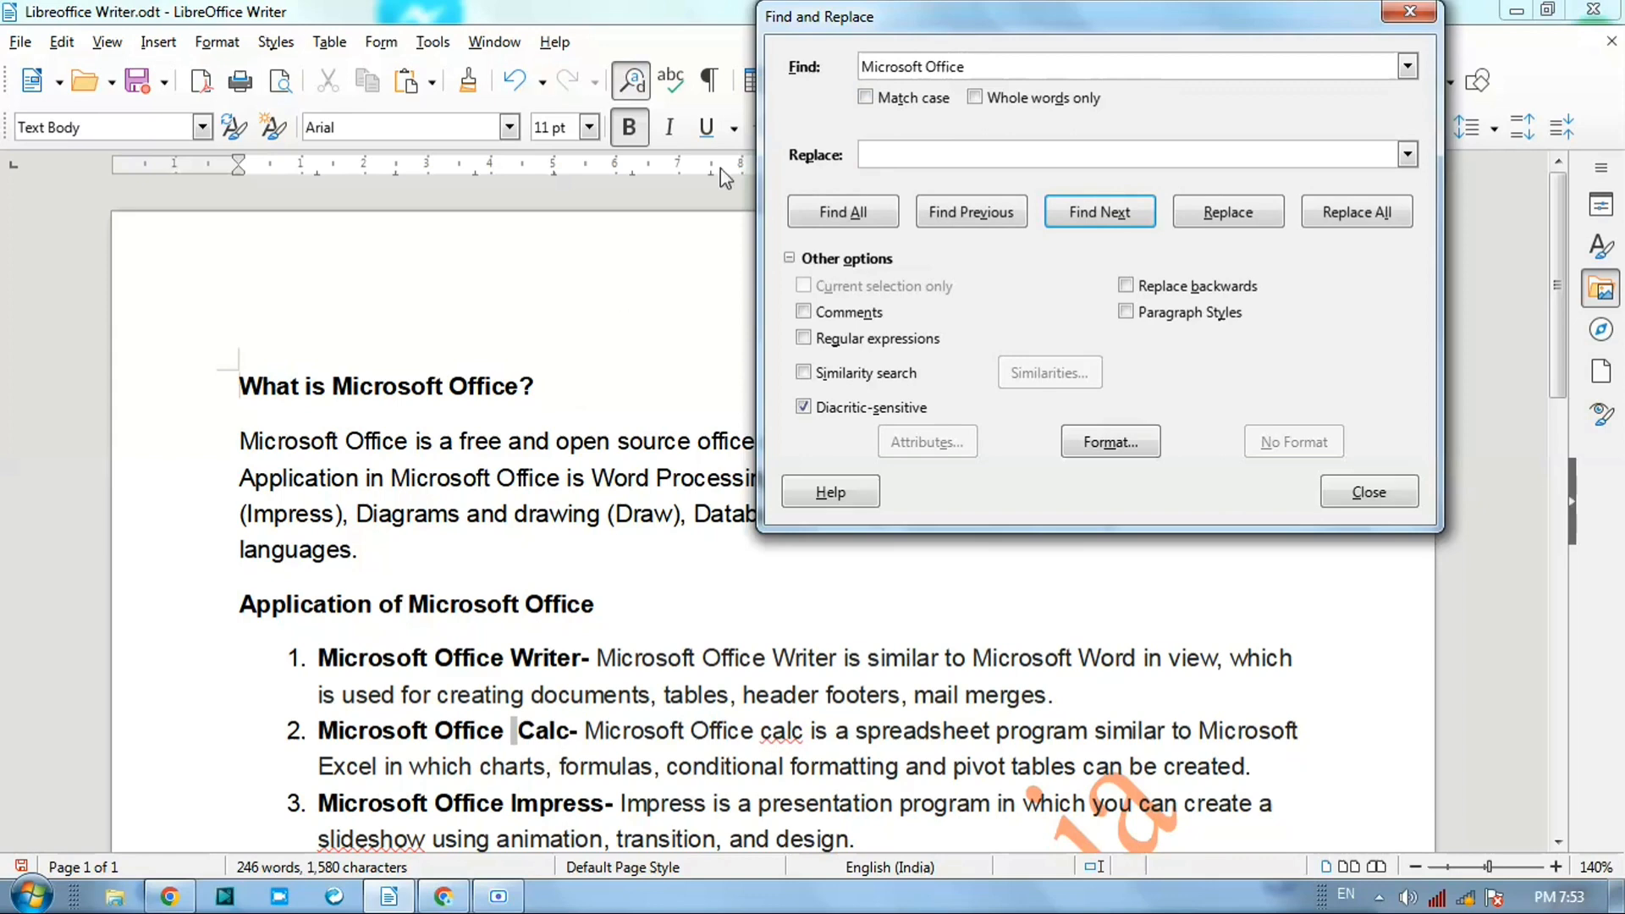
{"action": "type", "text": "LibreOffice"}
Step: Replace Microsoft Office with LibreOffice individually in the first heading and at the start of the first paragraph
{"action": "left_click", "coordinate": [1247, 218]}
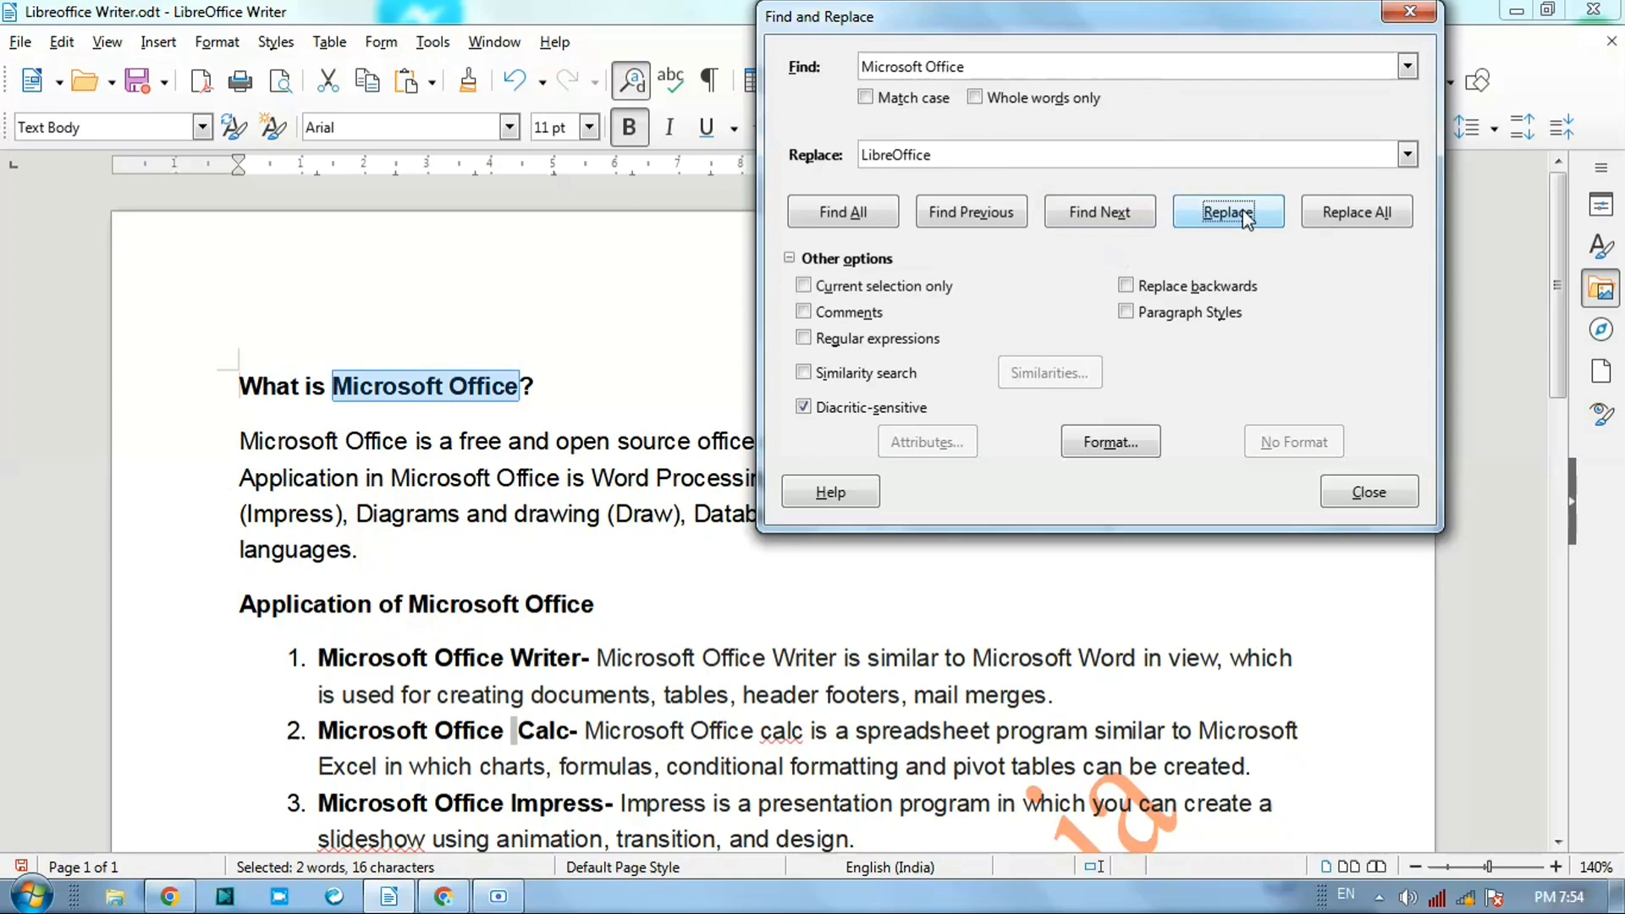
{"action": "left_click", "coordinate": [1247, 217]}
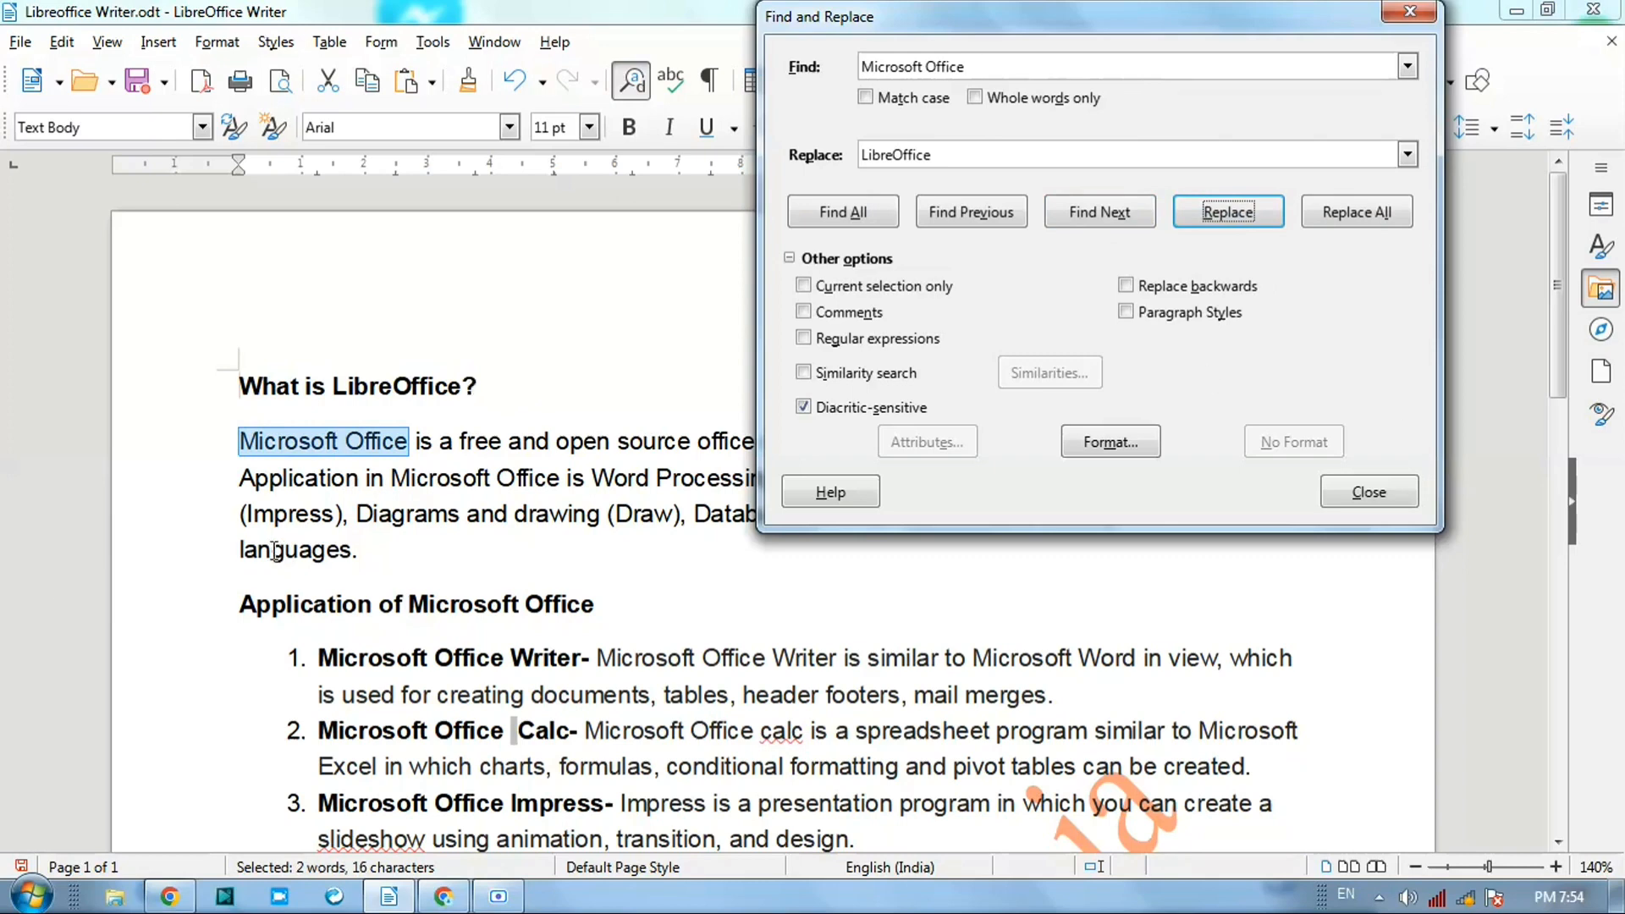
{"action": "left_click", "coordinate": [1246, 222]}
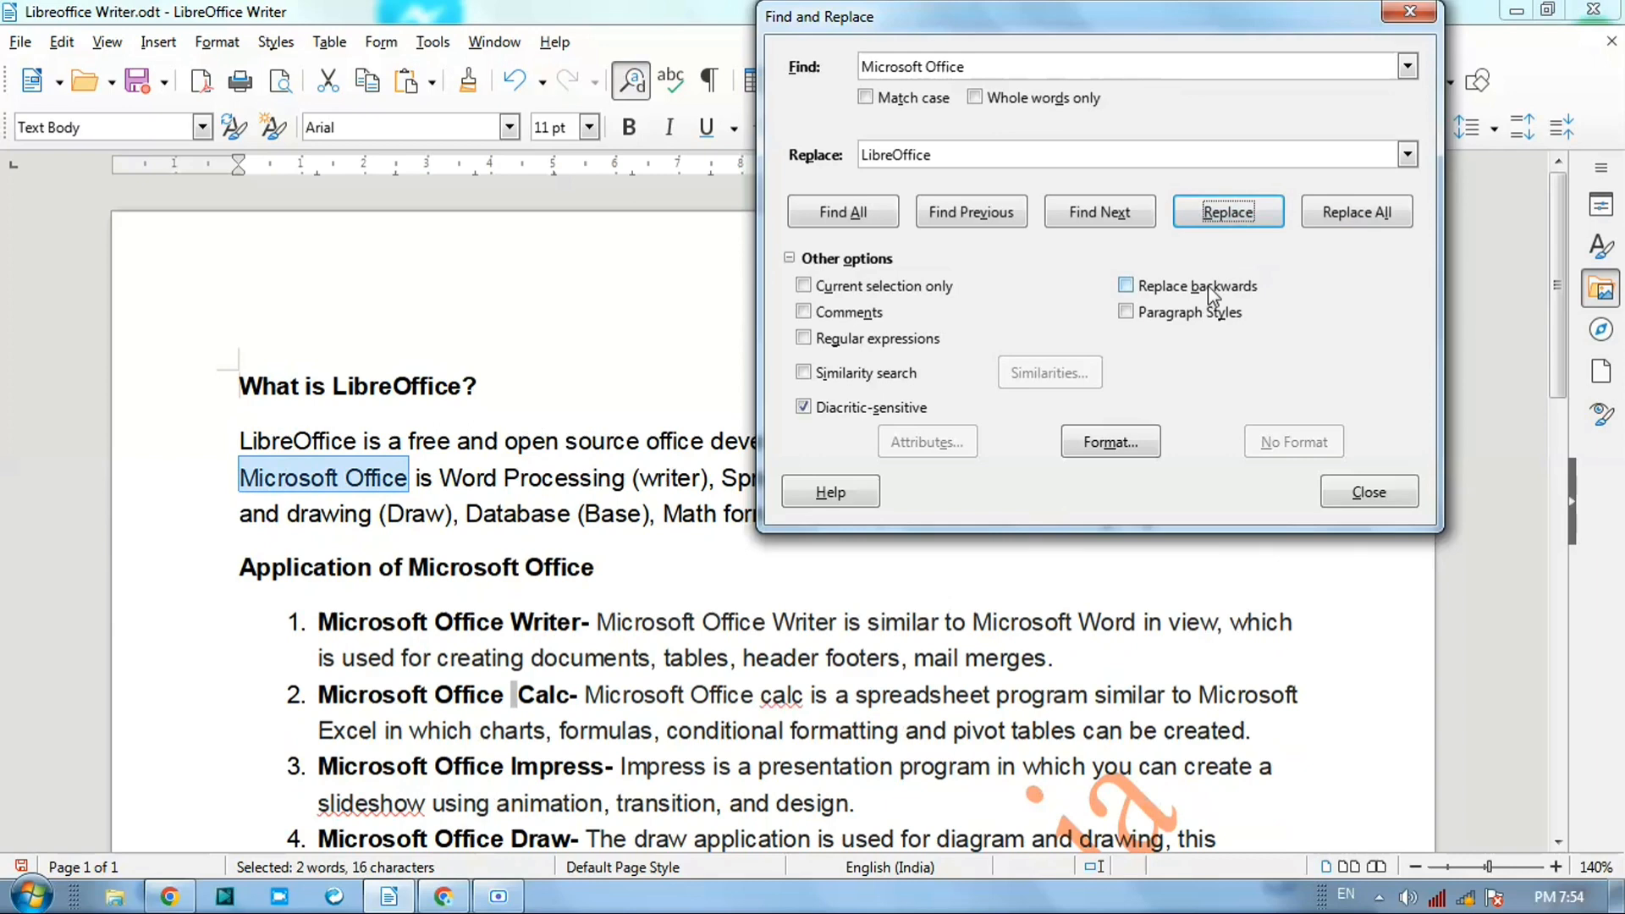
Step: Replace all remaining occurrences of Microsoft Office with LibreOffice and close the Find and Replace dialog
{"action": "left_click", "coordinate": [1346, 218]}
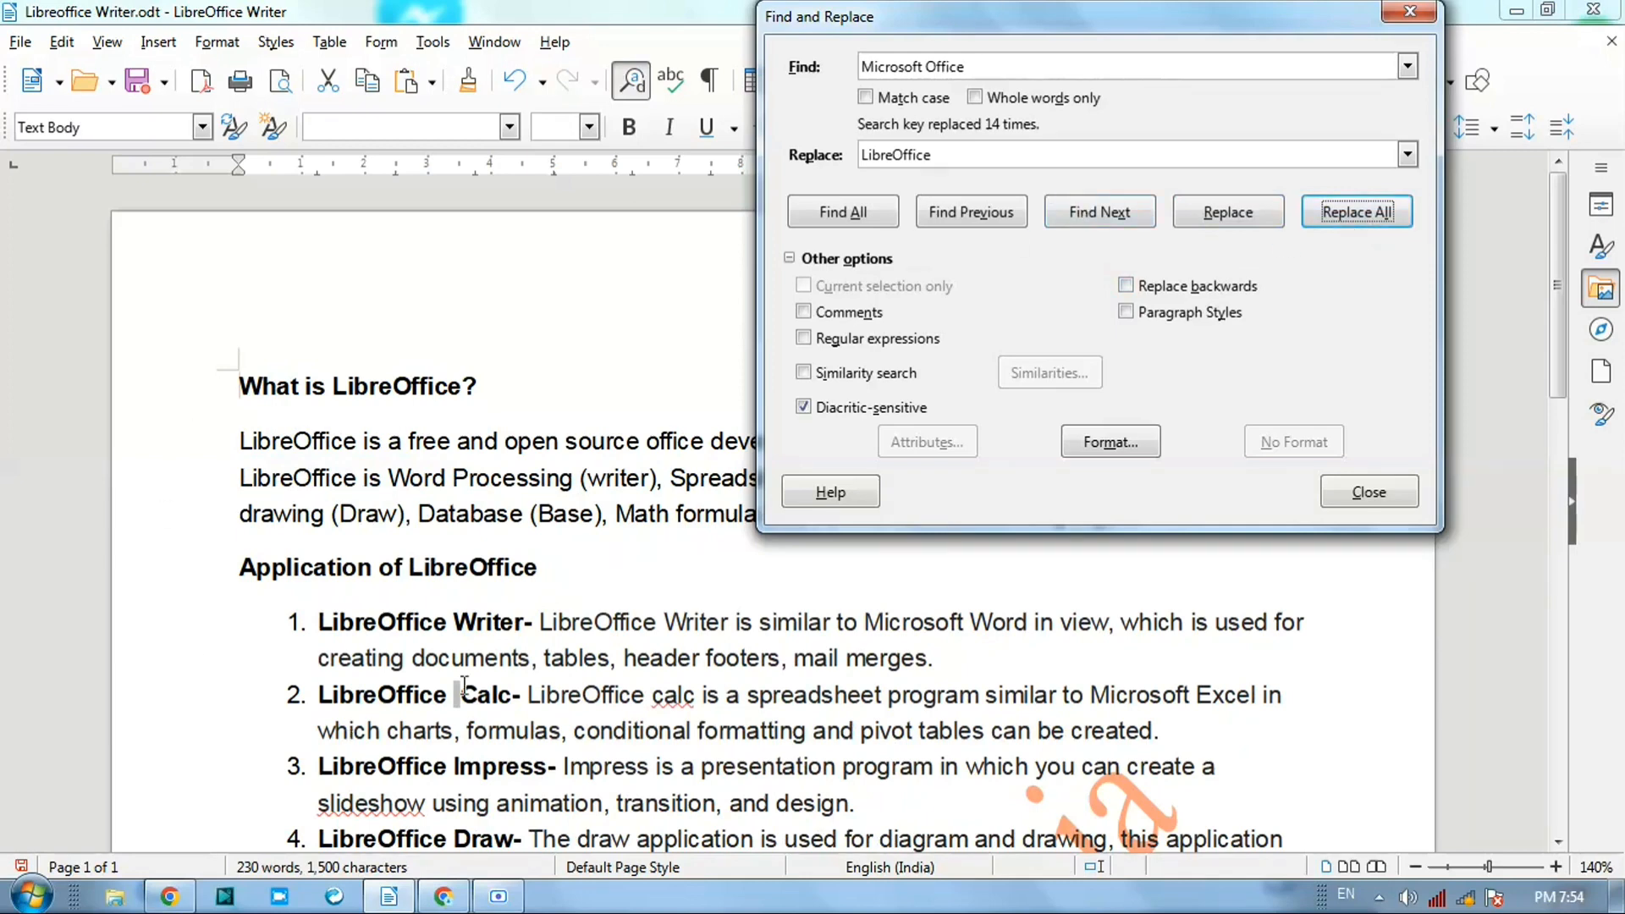
{"action": "left_click", "coordinate": [790, 258]}
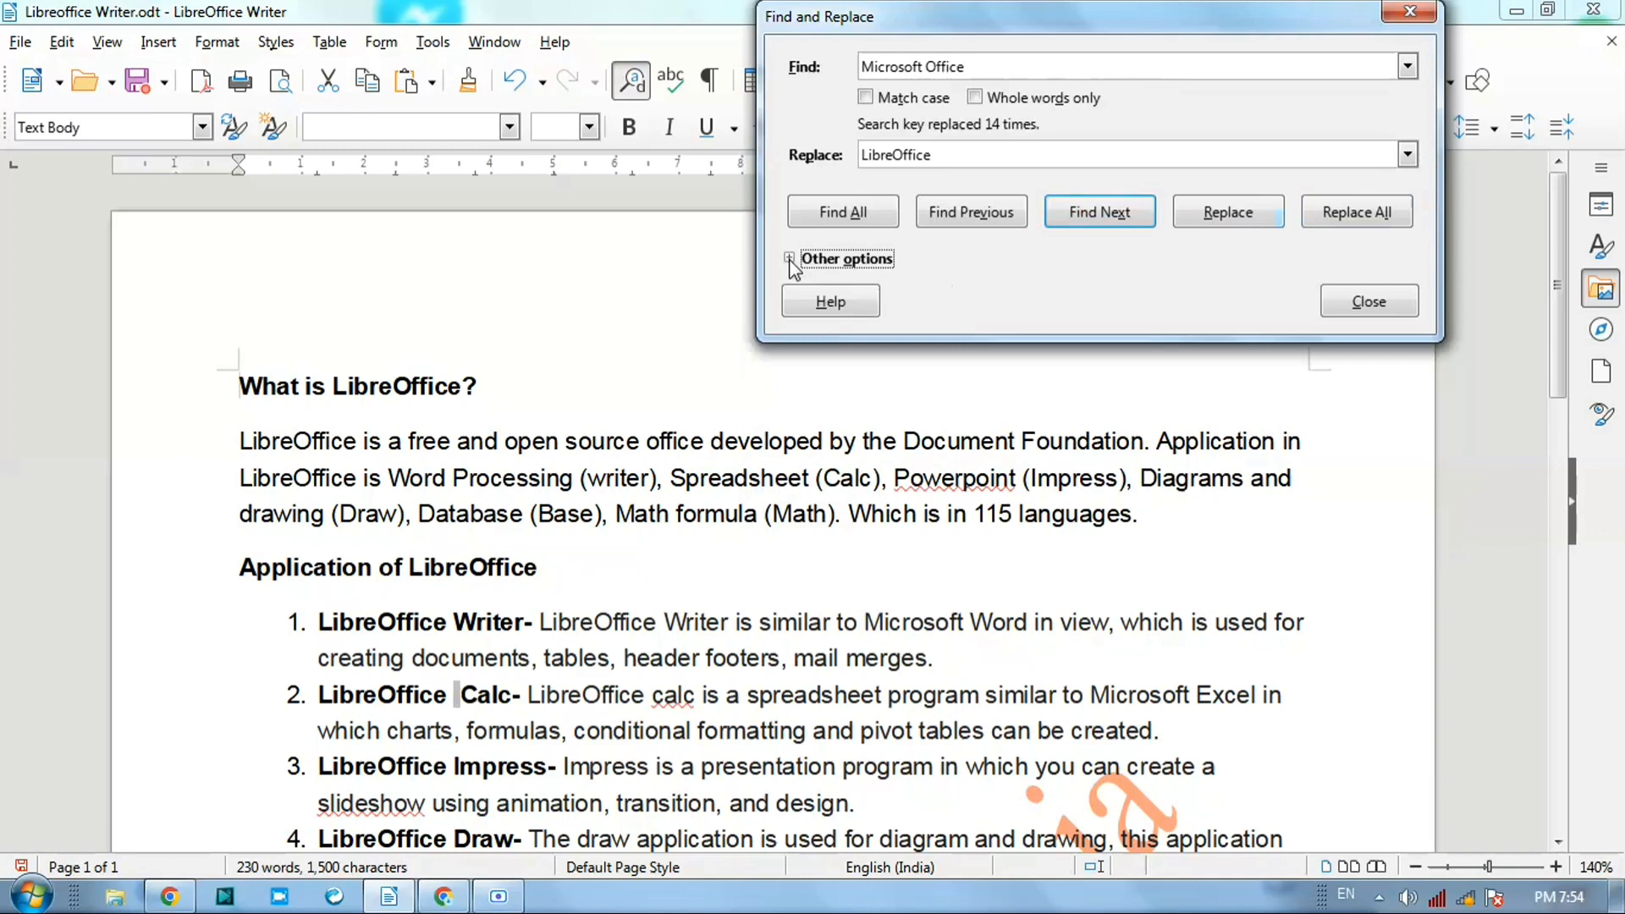
{"action": "left_click", "coordinate": [1409, 14]}
{"action": "scroll", "coordinate": [508, 525], "scroll_direction": "down", "scroll_amount": 3}
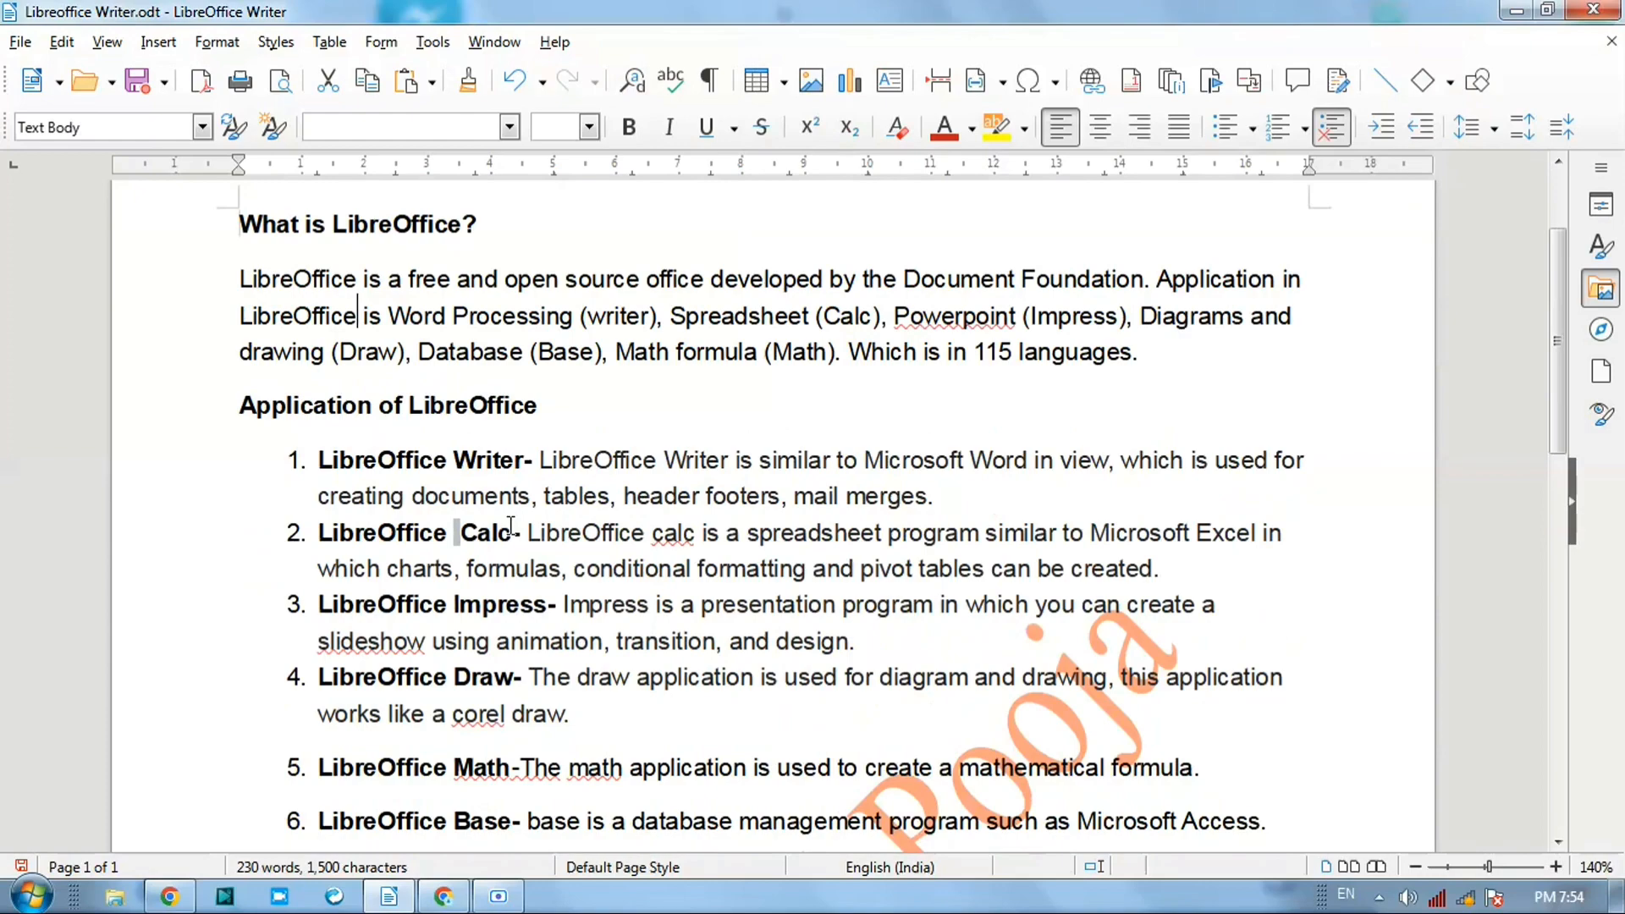
{"action": "scroll", "coordinate": [541, 656], "scroll_direction": "down", "scroll_amount": 1}
{"action": "scroll", "coordinate": [540, 656], "scroll_direction": "down", "scroll_amount": 1}
{"action": "scroll", "coordinate": [540, 658], "scroll_direction": "up", "scroll_amount": 5}
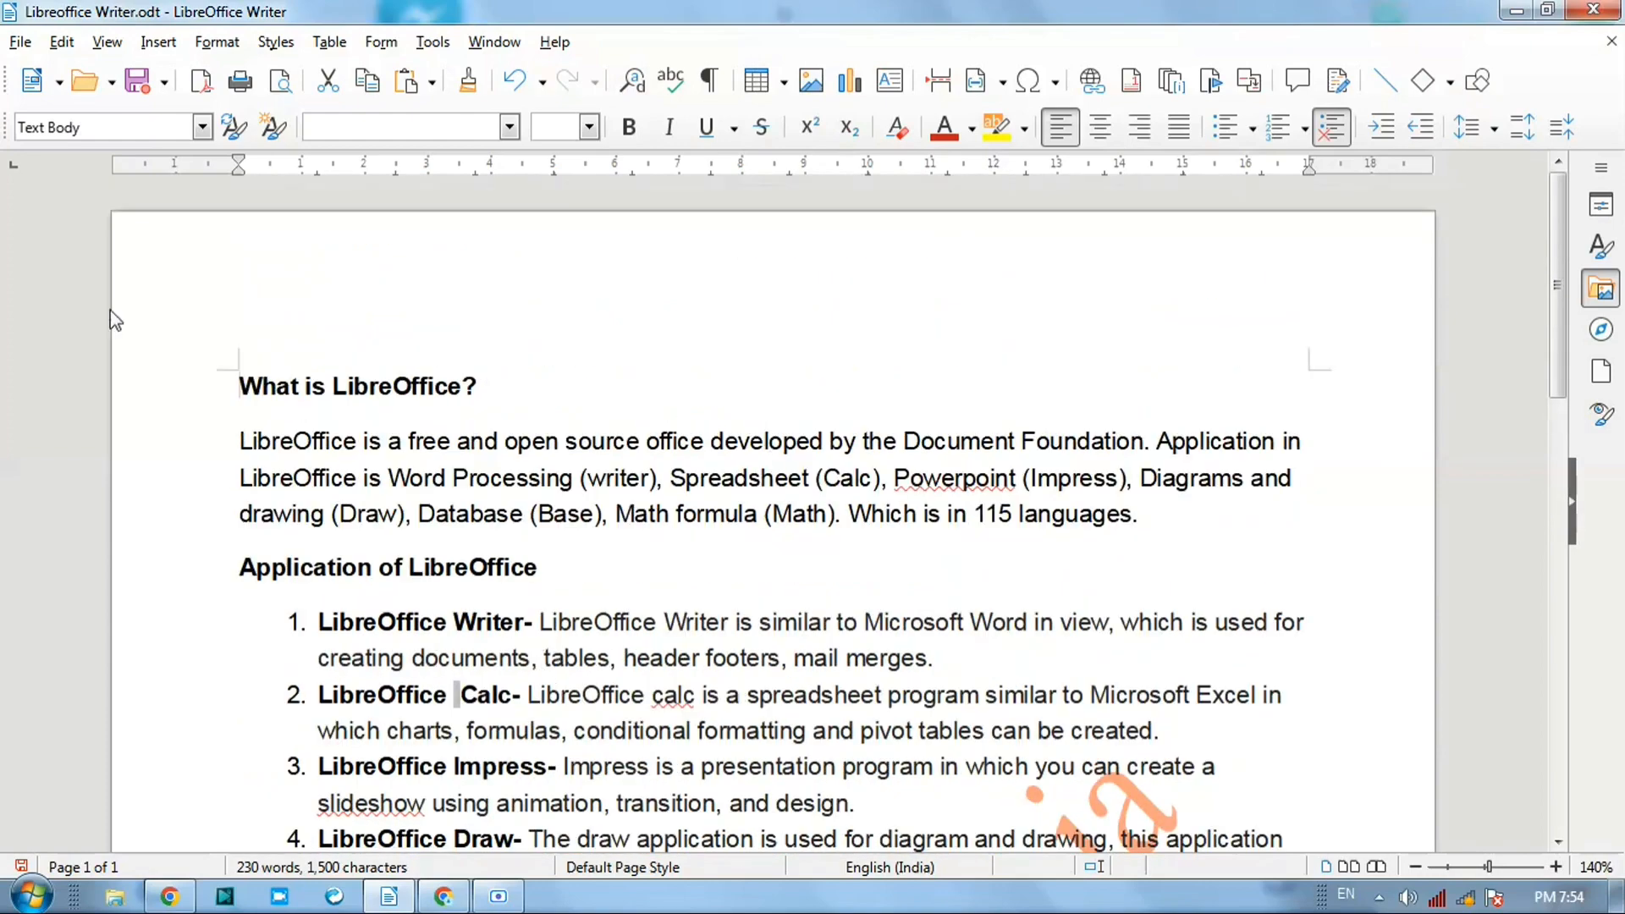
{"action": "left_click", "coordinate": [62, 43]}
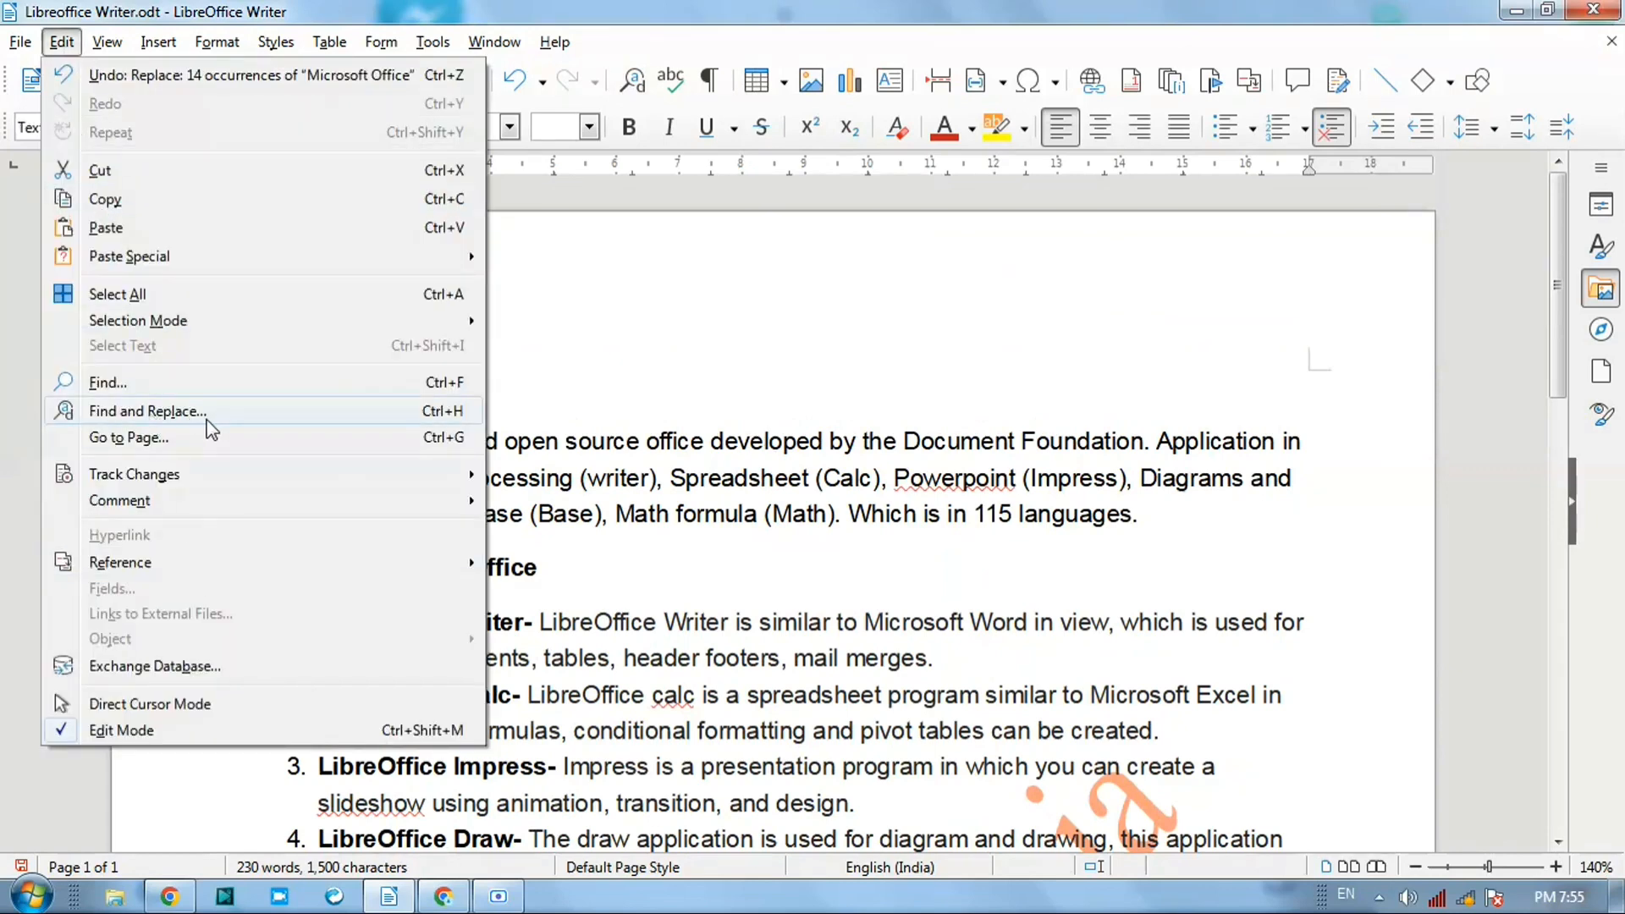
{"action": "left_click", "coordinate": [652, 421]}
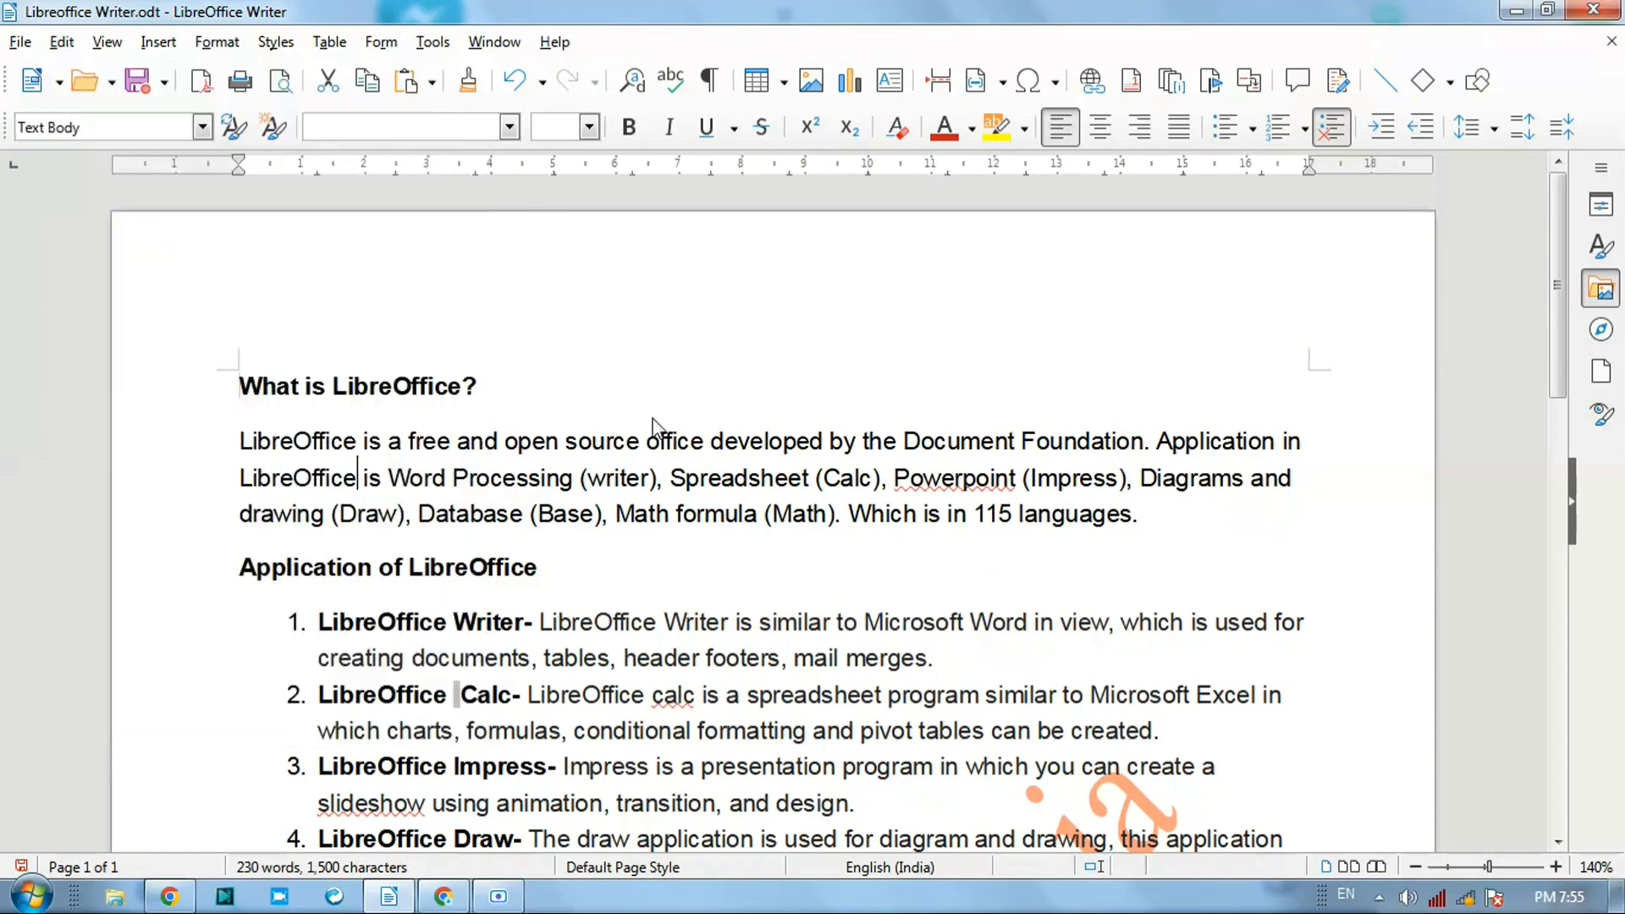
{"action": "left_click", "coordinate": [596, 391]}
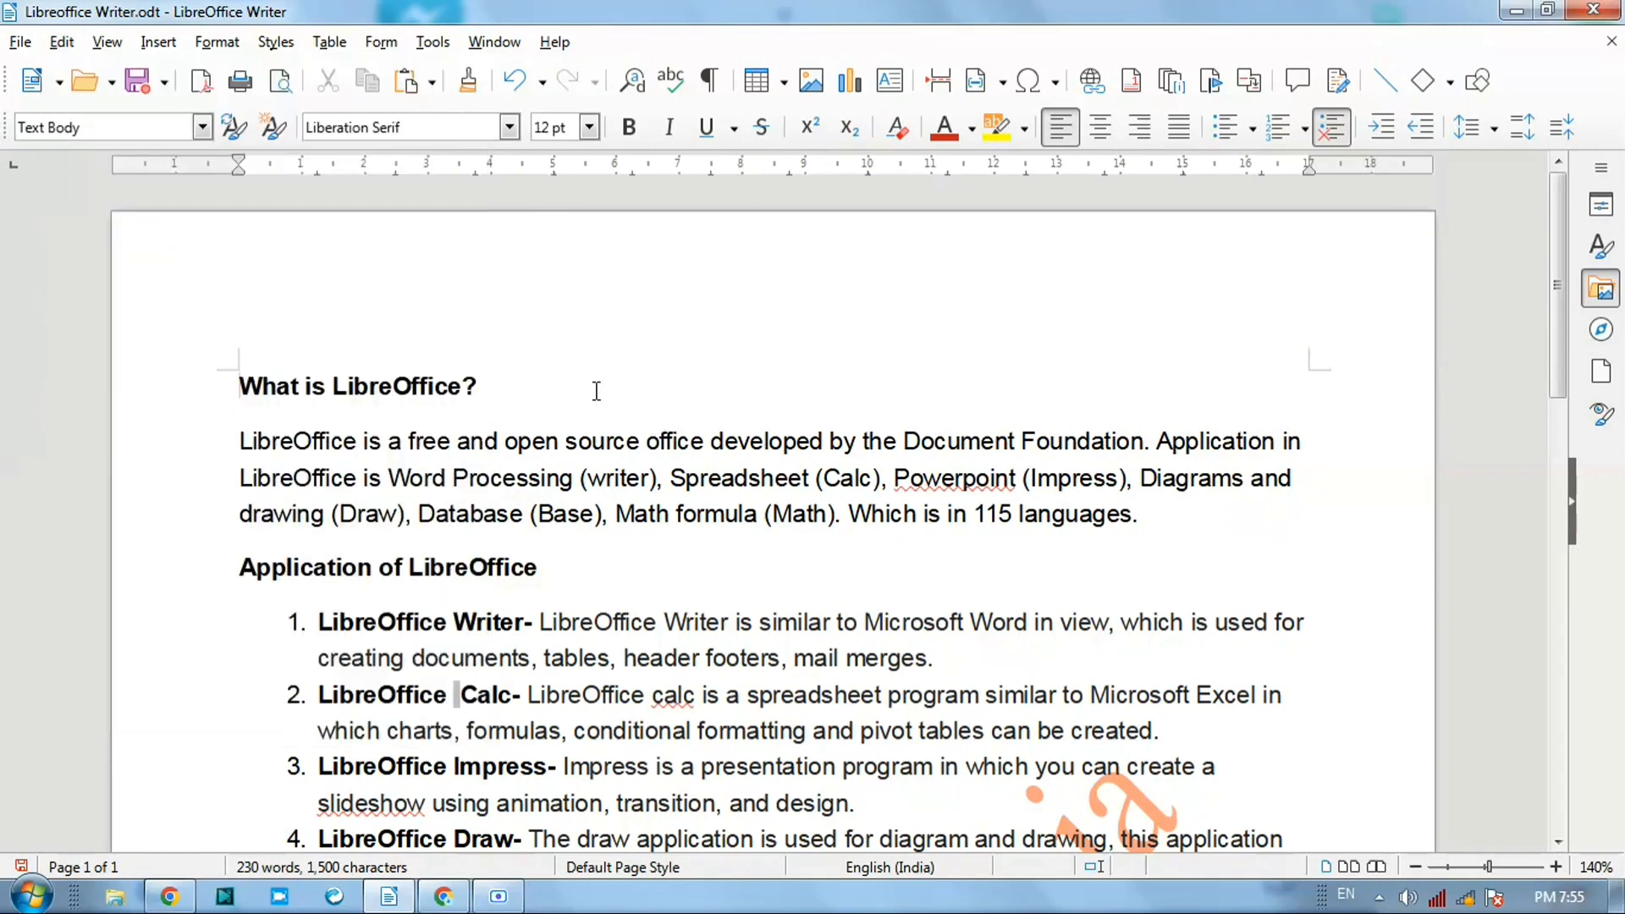